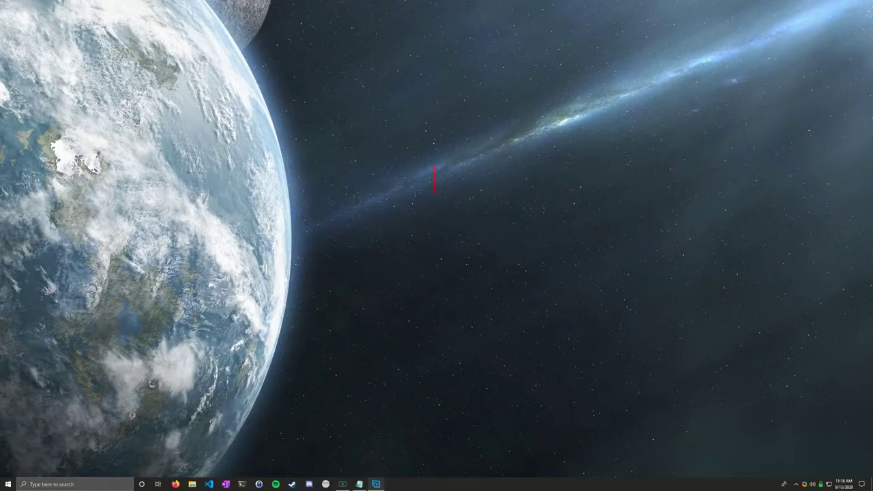
Step: Draw ZoomIt annotations marking the taskbar's search box and buttons, then clear them
mouse_move(435, 194)
mouse_down()
mouse_move(458, 388)
mouse_move(498, 375)
mouse_move(465, 457)
mouse_move(416, 408)
mouse_up()
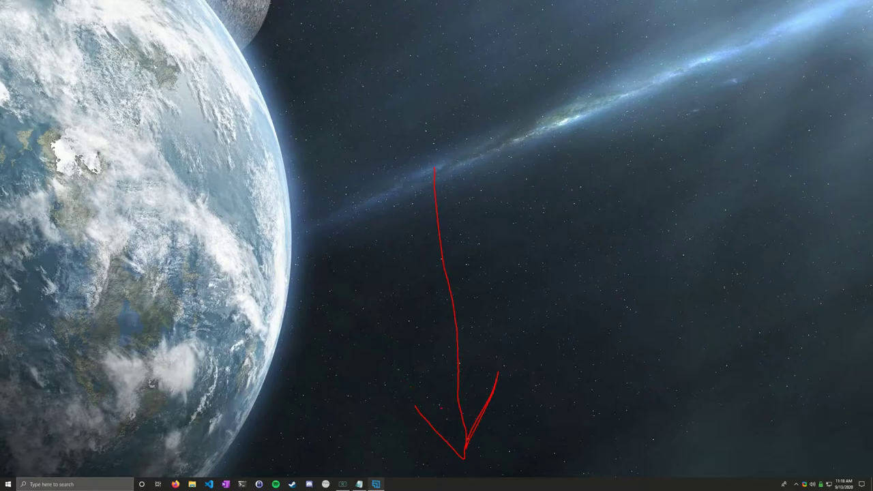
key(Escape)
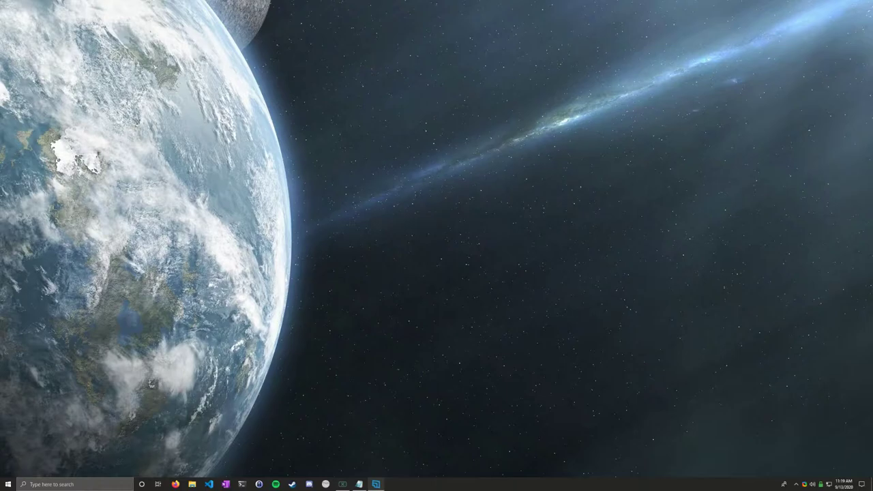
key(ctrl+2)
drag(110, 432, 122, 352)
drag(93, 419, 104, 464)
drag(185, 401, 195, 383)
drag(161, 470, 299, 394)
drag(778, 474, 763, 355)
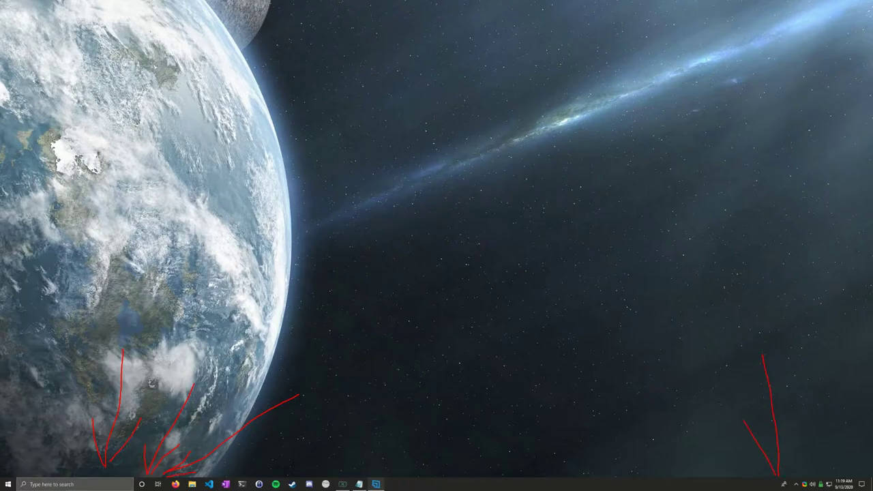
drag(778, 474, 803, 421)
mouse_move(774, 480)
mouse_down()
mouse_move(785, 490)
mouse_move(785, 477)
mouse_up()
drag(145, 480, 139, 489)
key(Escape)
Step: Open the taskbar context menu and annotate its Search, Cortana, Task View and People options
right_click(108, 486)
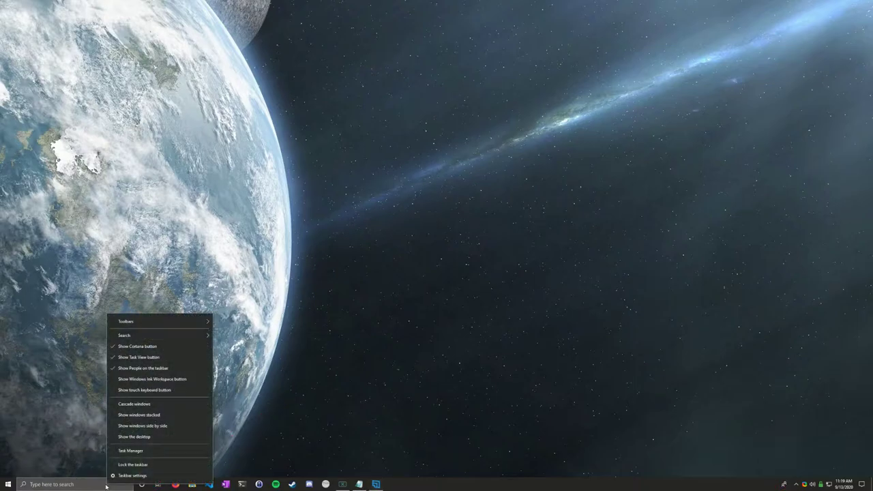
mouse_move(187, 337)
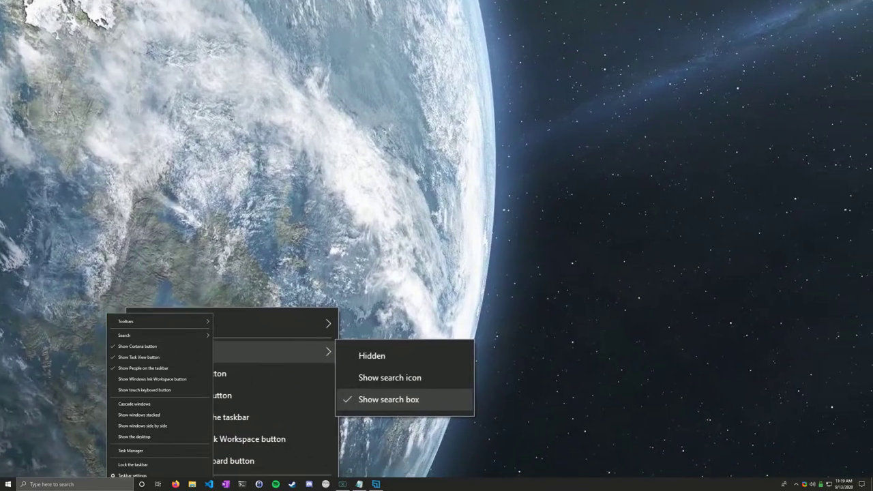
mouse_move(407, 329)
mouse_down()
mouse_move(342, 336)
mouse_move(419, 357)
mouse_move(404, 316)
mouse_up()
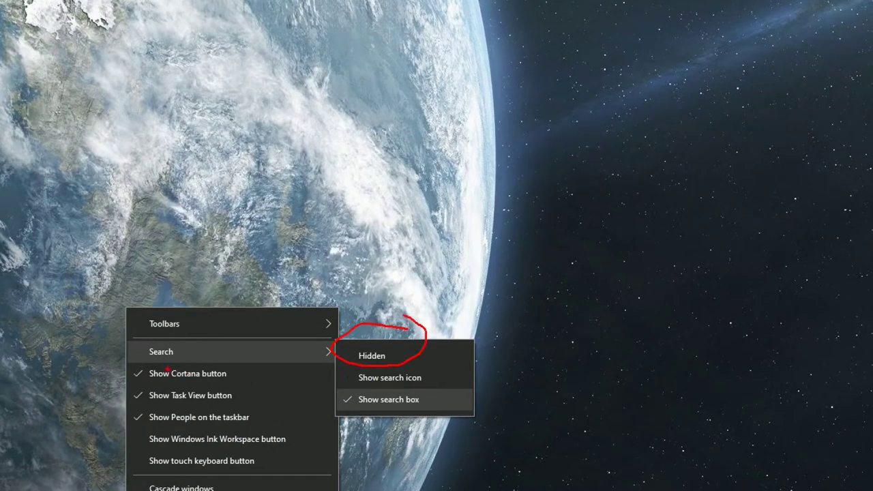
mouse_move(159, 363)
mouse_down()
mouse_move(116, 381)
mouse_move(190, 367)
mouse_up()
mouse_move(145, 384)
mouse_down()
mouse_move(127, 389)
mouse_move(170, 413)
mouse_move(200, 377)
mouse_up()
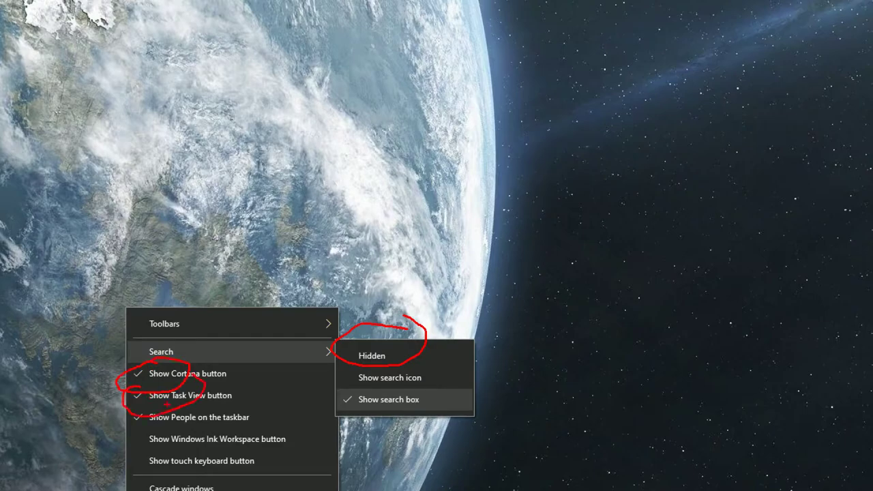
mouse_move(142, 409)
mouse_down()
mouse_move(204, 431)
mouse_move(201, 418)
mouse_up()
key(Escape)
Step: Set the taskbar Search option to Hidden
right_click(83, 483)
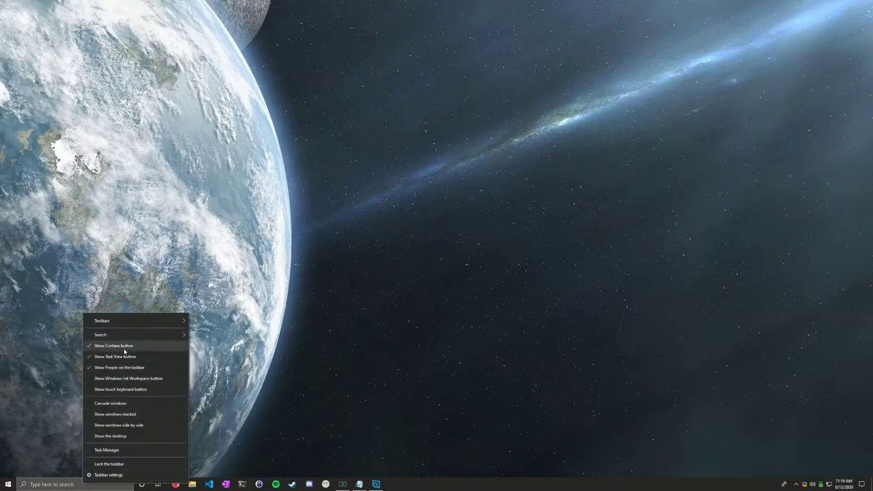
mouse_move(134, 337)
click(222, 336)
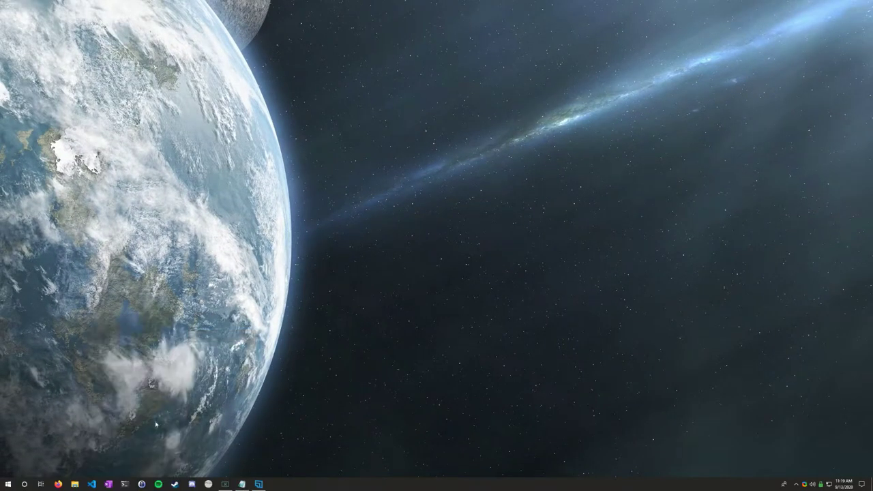
Step: Uncheck Show Cortana button, Show Task View button and Show People on the taskbar
right_click(333, 489)
click(374, 350)
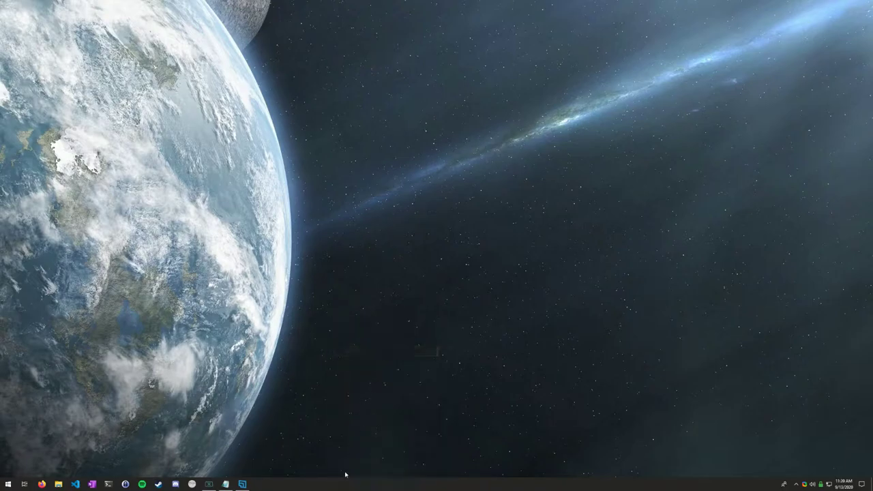
right_click(341, 485)
click(373, 359)
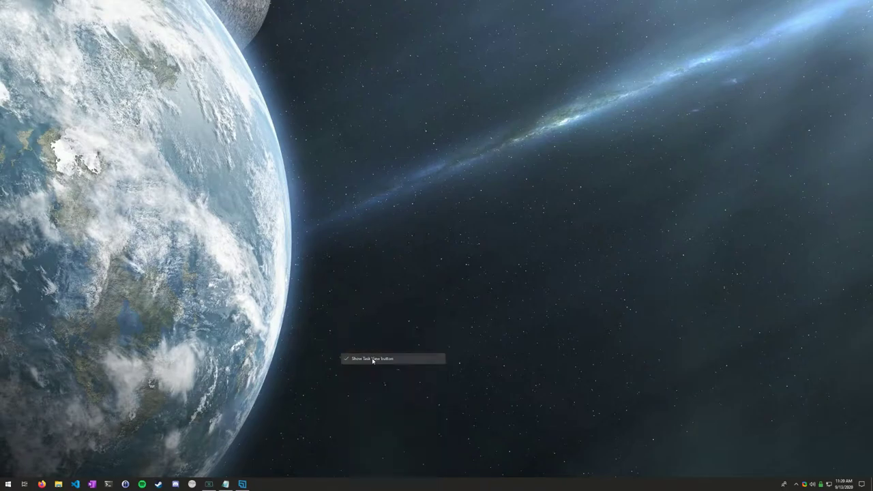
right_click(348, 486)
click(375, 369)
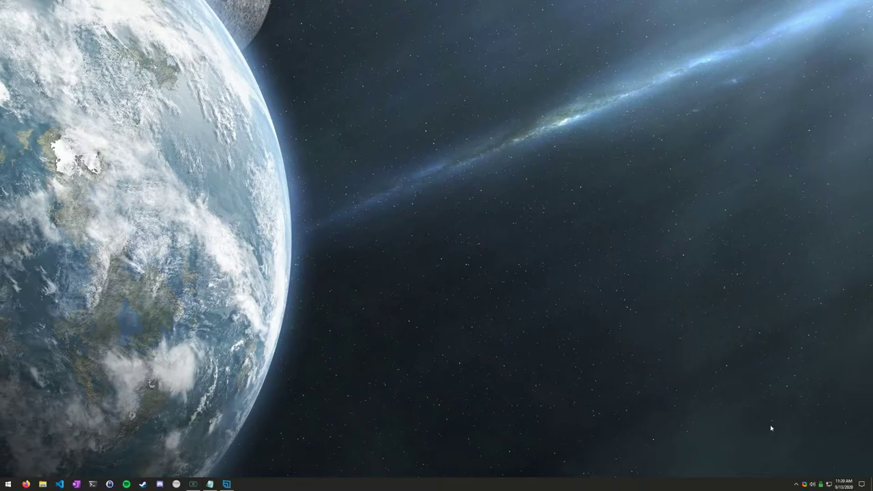
Step: Go from the Action Center to the Notifications & actions page via Manage notifications
click(862, 483)
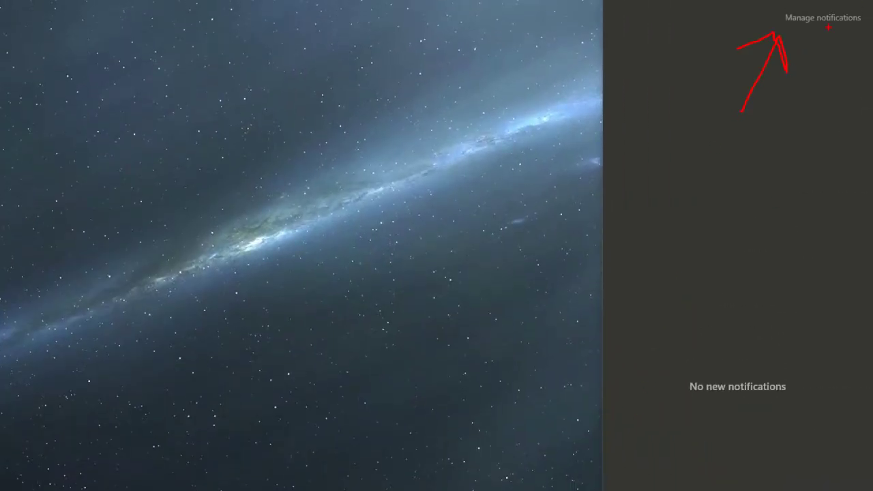
key(super+a)
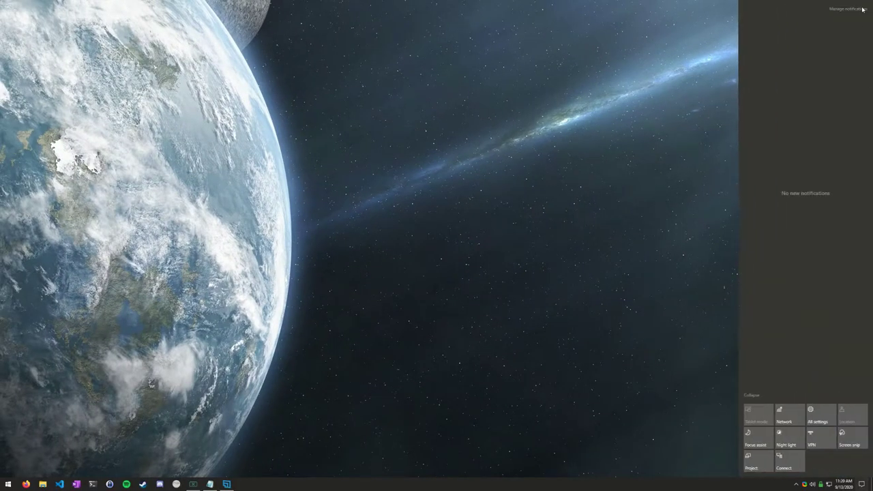
click(863, 9)
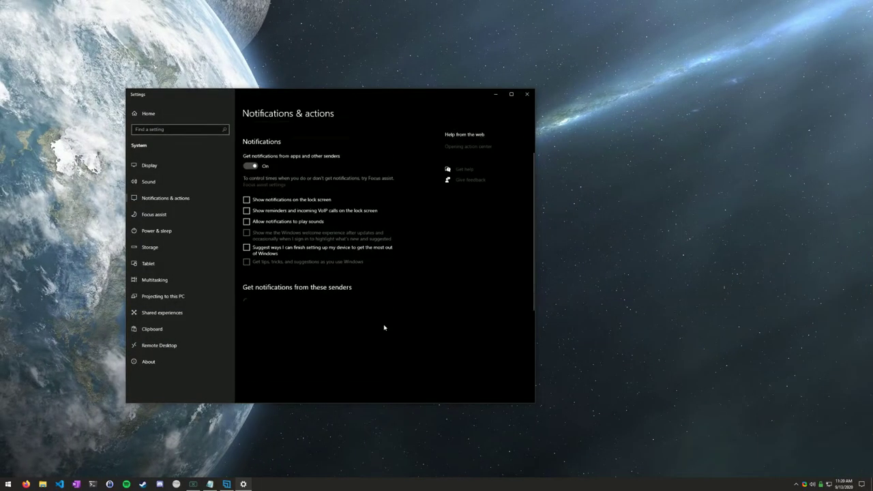
Step: Switch Mail notifications Off in the senders list
scroll(348, 204, up, 1)
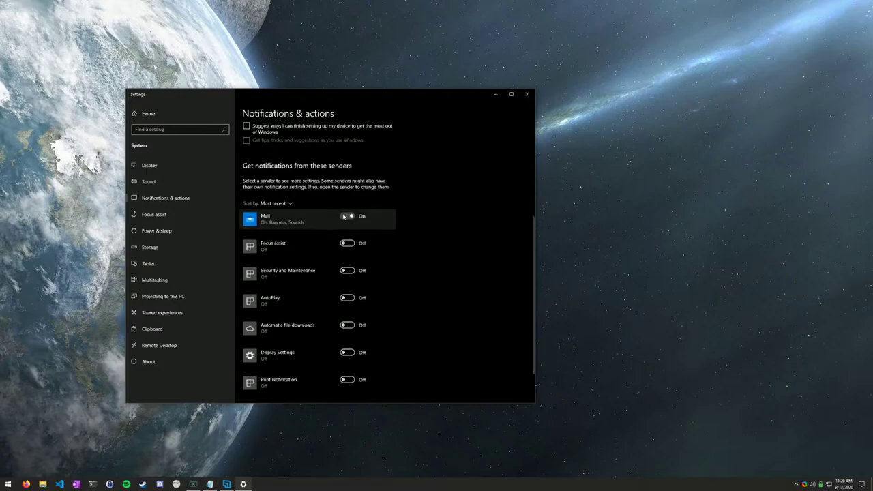
scroll(355, 307, down, 1)
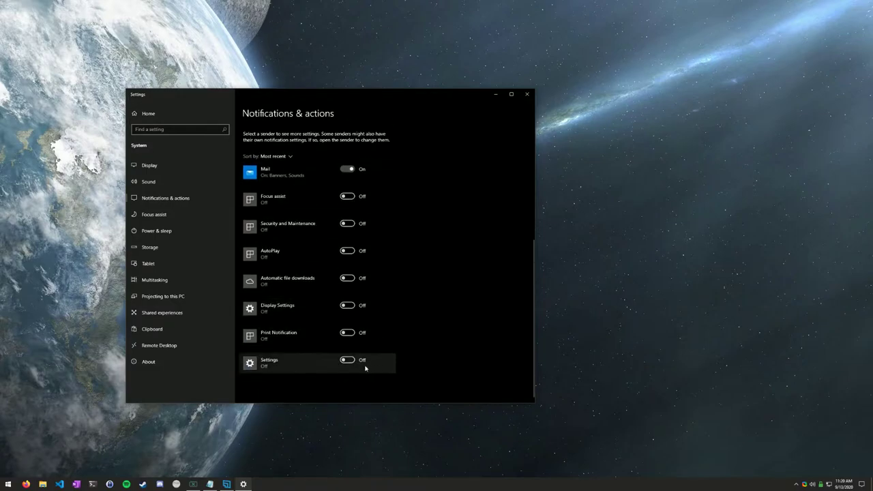
click(348, 171)
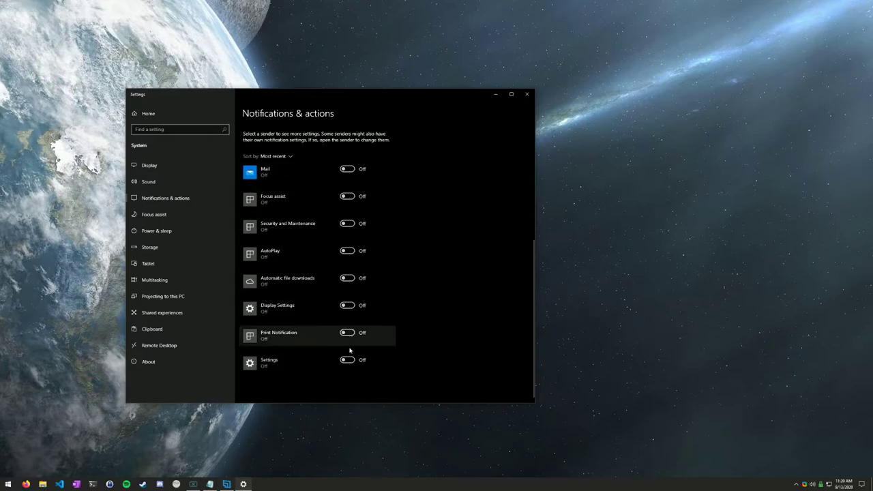
Step: Turn Off 'Get notifications from apps and other senders'
scroll(403, 239, up, 6)
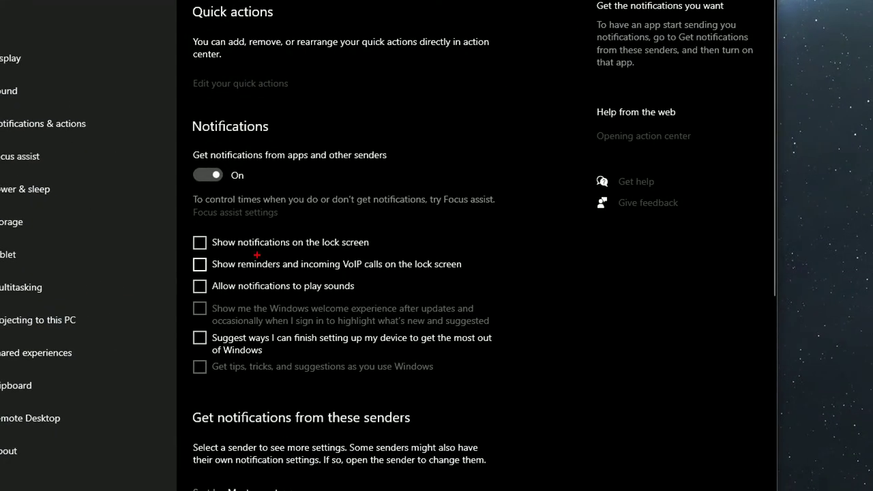
drag(232, 234, 273, 215)
drag(229, 258, 267, 238)
drag(372, 288, 418, 285)
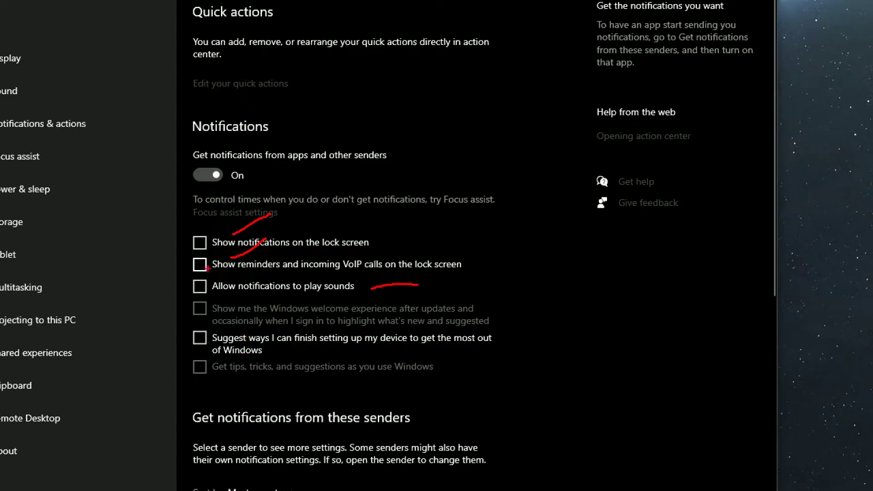
mouse_move(247, 162)
mouse_down()
mouse_move(179, 153)
mouse_move(191, 194)
mouse_move(263, 185)
mouse_move(248, 163)
mouse_up()
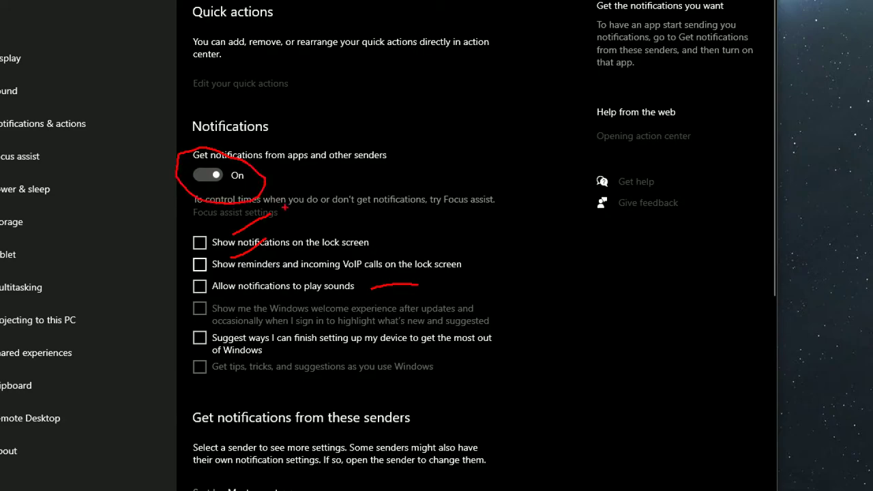
key(Escape)
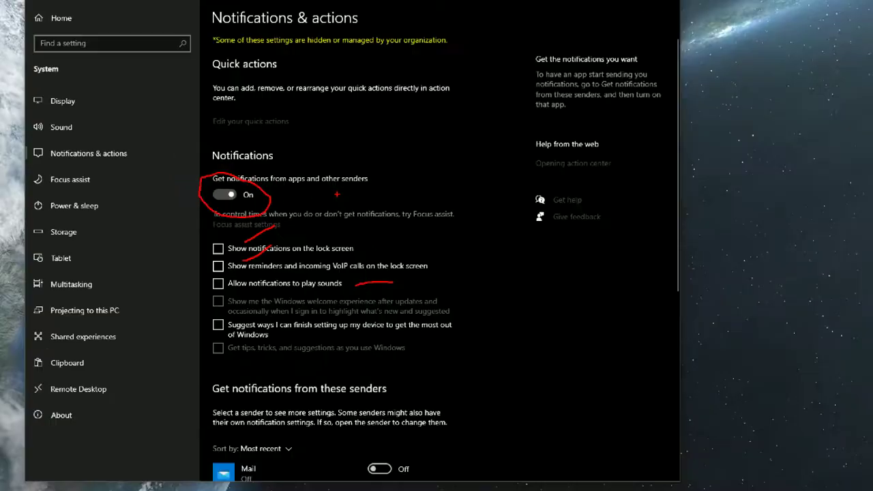
click(251, 224)
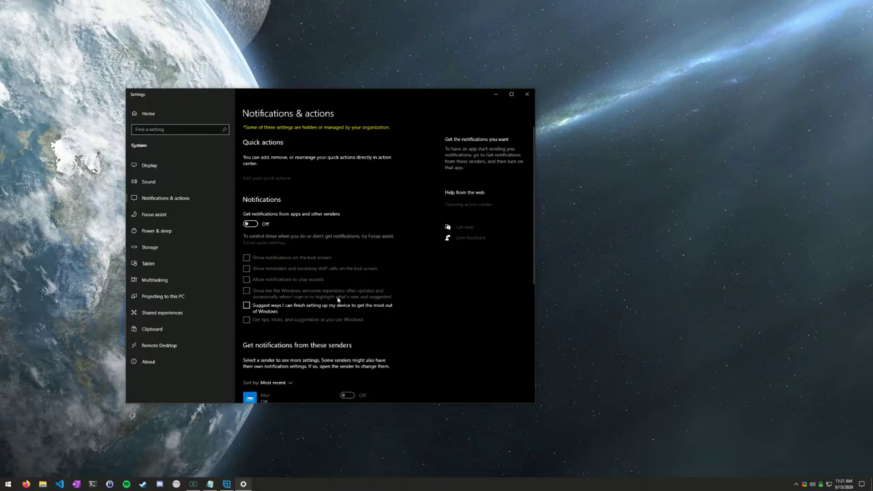
Step: Close the Settings window
scroll(402, 298, down, 5)
scroll(409, 310, up, 2)
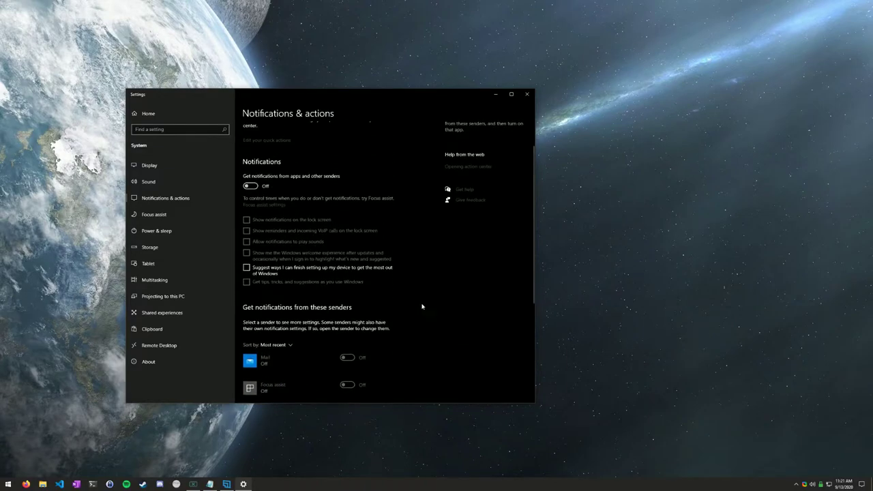
scroll(422, 307, up, 2)
click(528, 95)
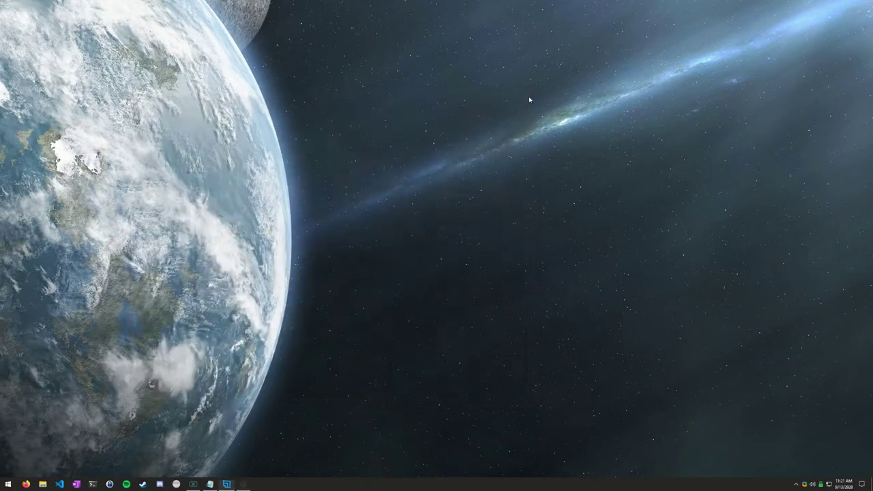
click(862, 484)
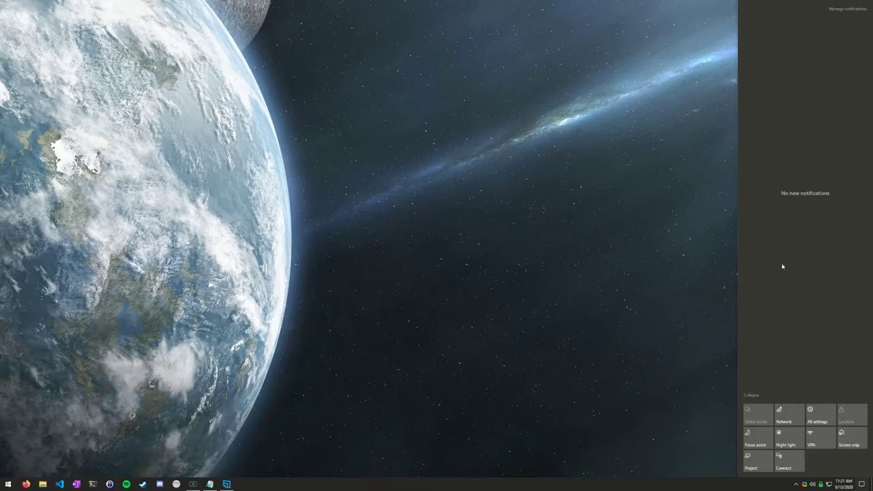
click(618, 224)
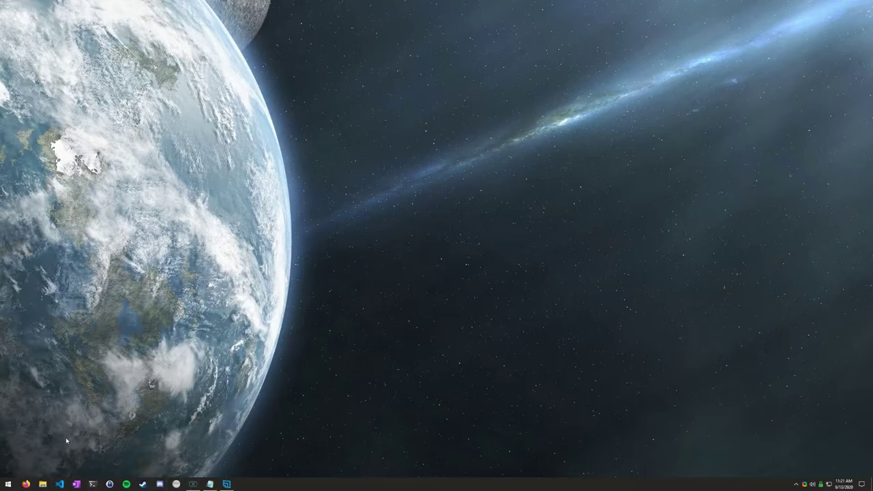
Step: Dismiss Firefox's jump list and label the first pinned taskbar icon '1' with ZoomIt
right_click(28, 485)
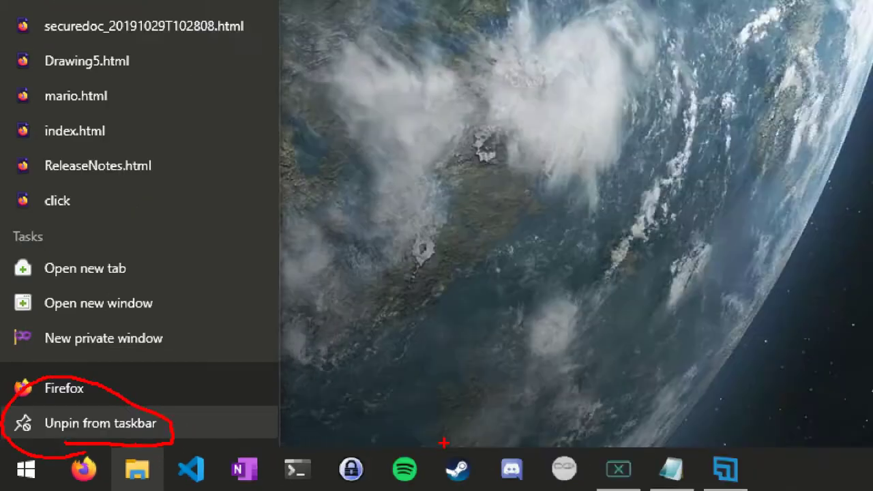
key(Escape)
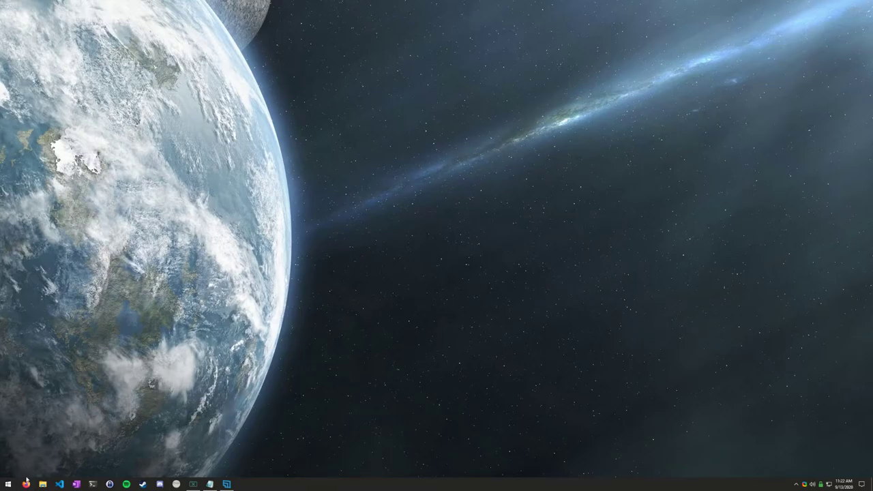
key(ctrl+1)
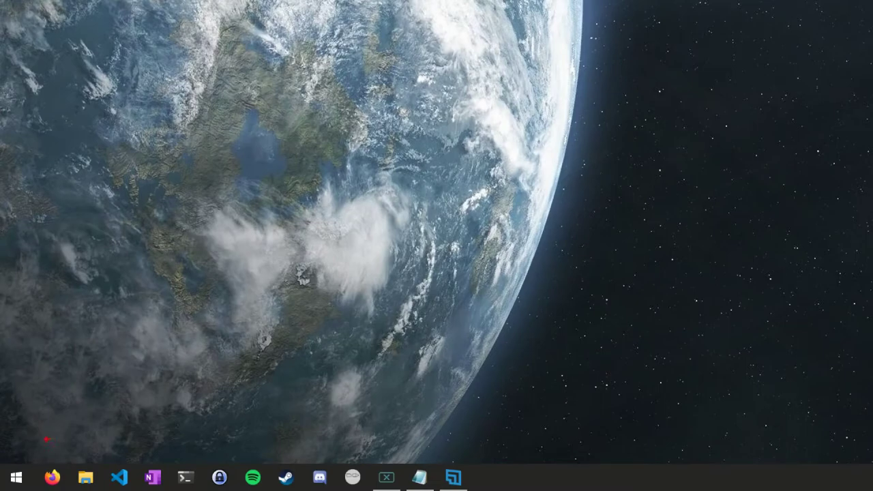
drag(48, 419, 48, 452)
text(r)
key(BackSpace)
text(1)
key(Escape)
Step: Number the next pinned taskbar icons 2, 3 and 4 with ZoomIt annotations
text(t)
text(2)
key(Escape)
text(t)
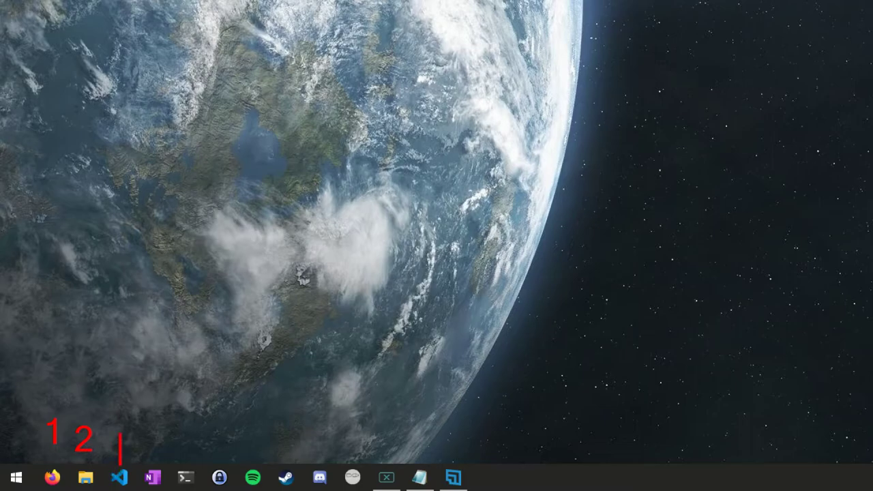
text(3)
key(Escape)
key(t)
text(4)
key(Escape)
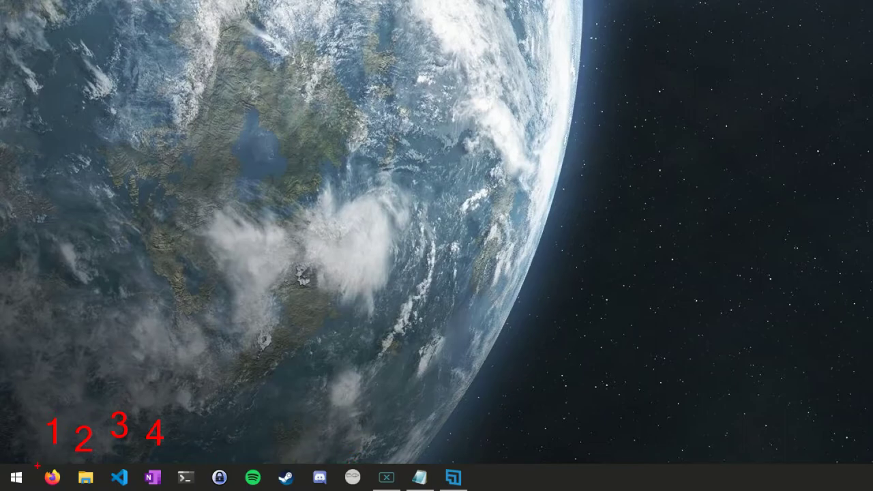
key(Escape)
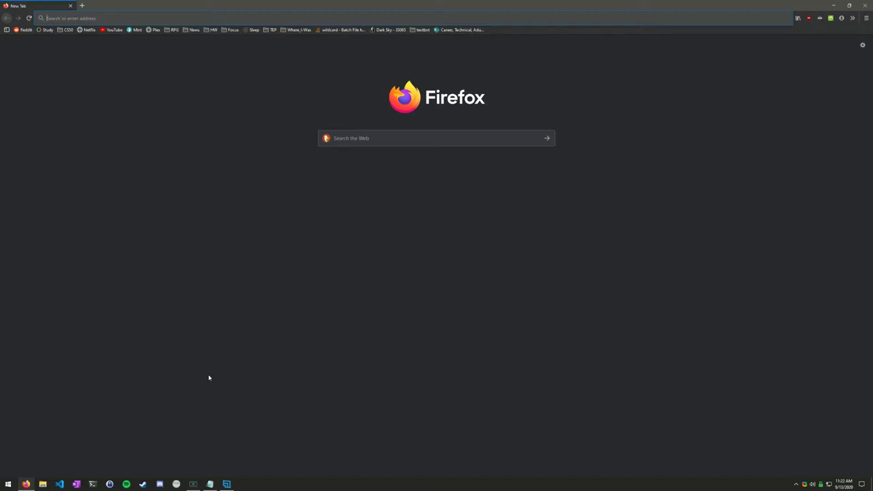
Step: Open File Explorer with Win+E, close it, then reopen it centred on screen
key(super+e)
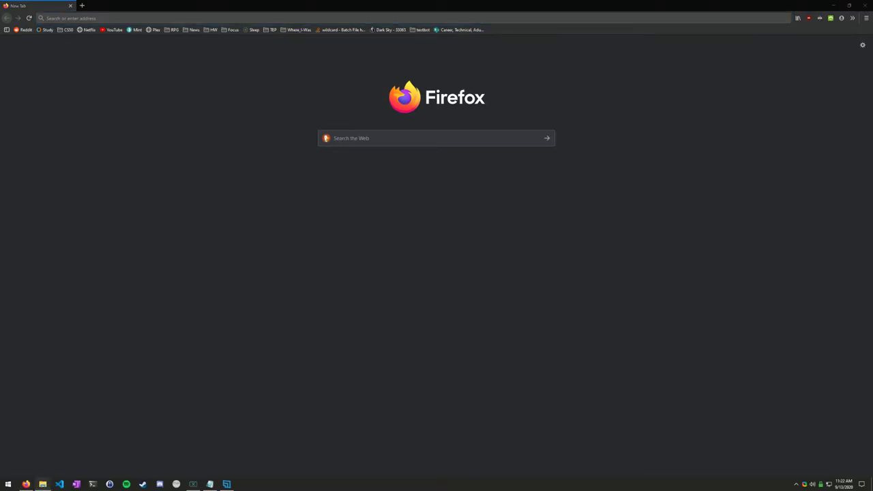
drag(375, 33, 405, 87)
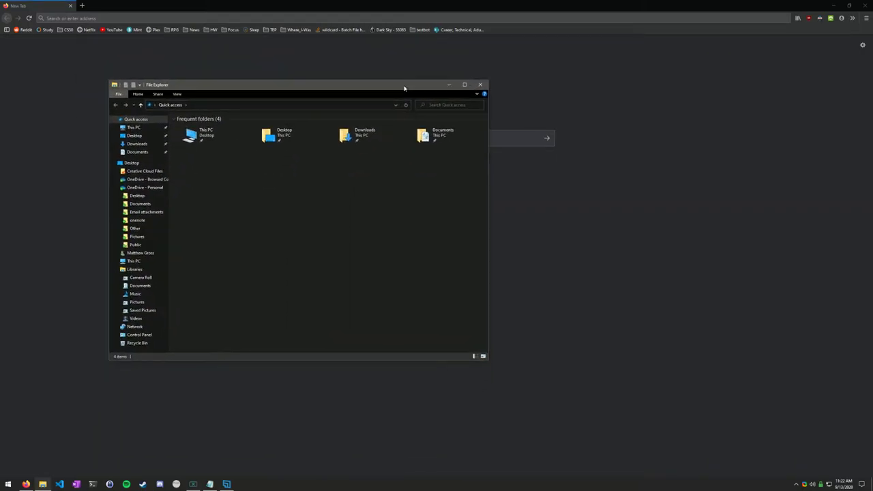
click(481, 86)
key(super+e)
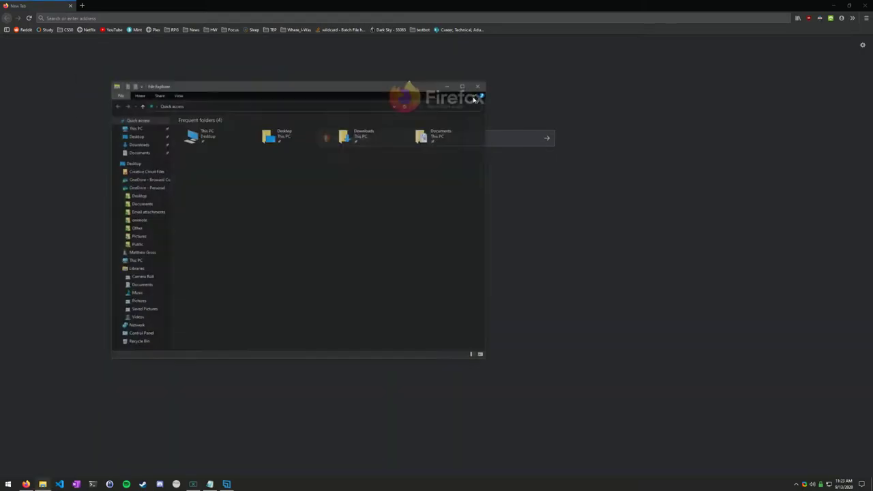
drag(396, 86, 499, 106)
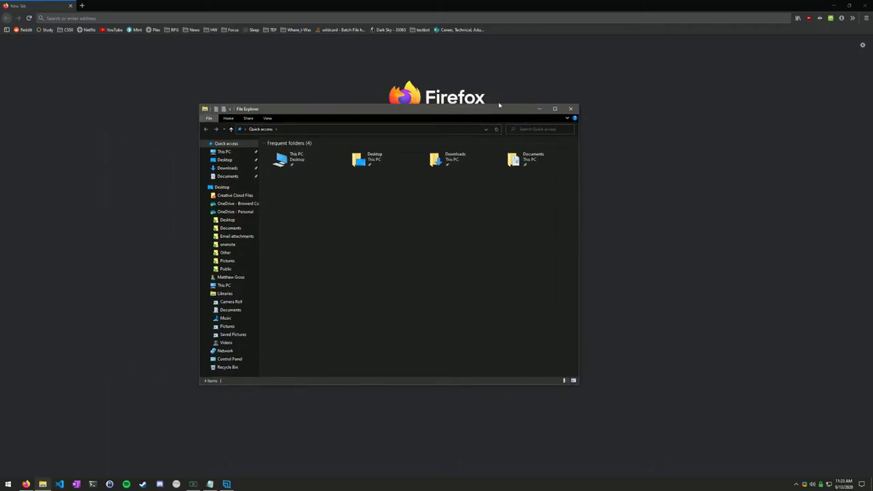
Step: Minimize and restore Firefox and File Explorer with Win+1/Win+2, leaving Explorer minimized, then Alt+Tab
click(833, 5)
click(539, 109)
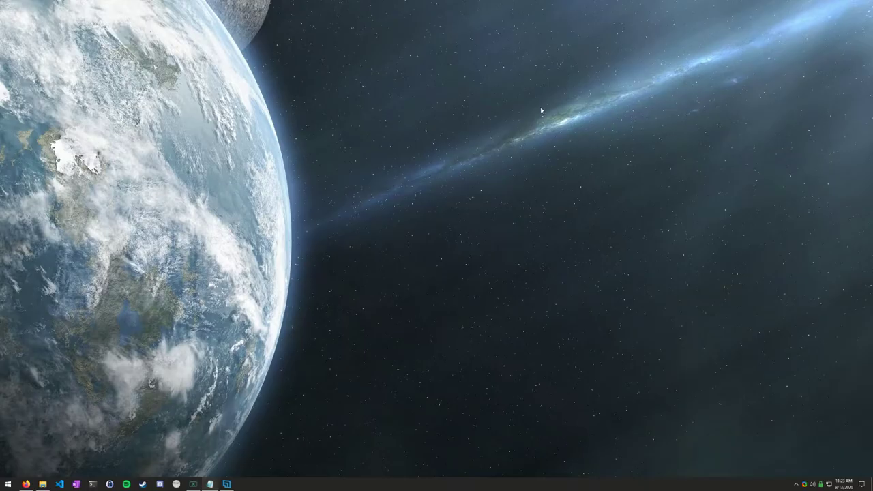
key(super+1)
key(super+2)
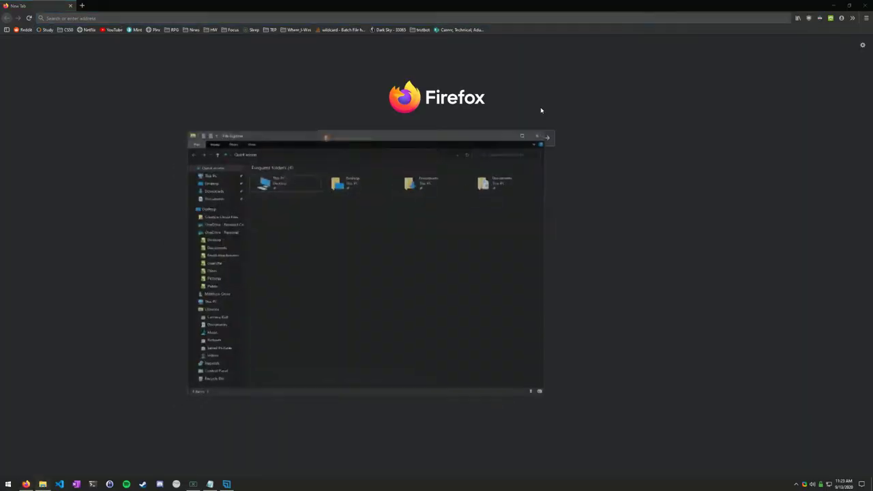
click(541, 109)
key(super+2)
click(541, 109)
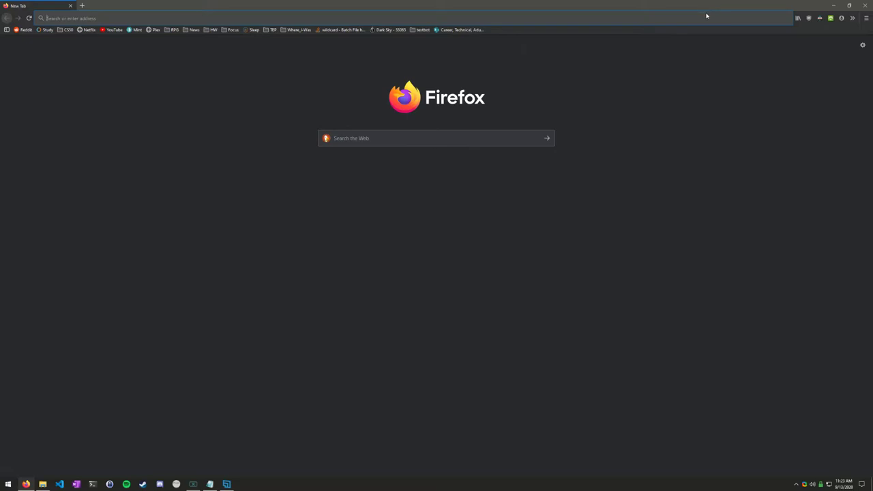
key(alt+Tab)
Step: Alt+Tab between File Explorer and Firefox, then close File Explorer
key(alt+Tab)
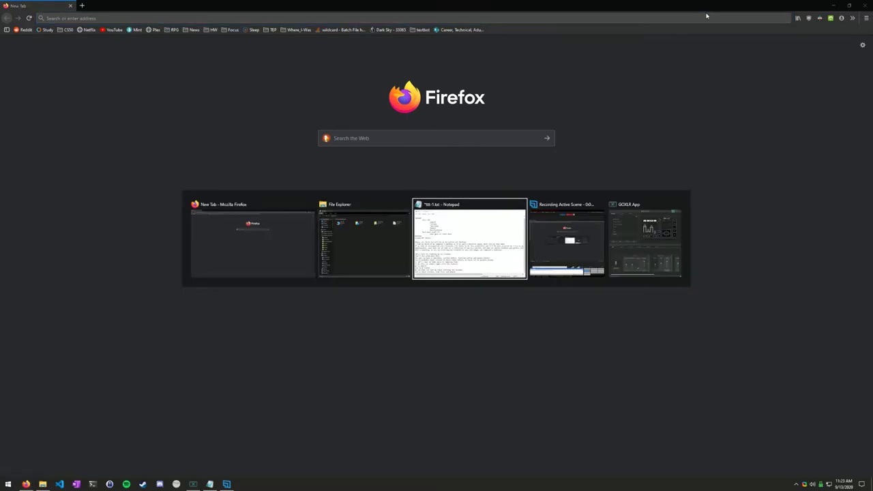
key(alt+Tab)
key(alt+Tab)
key(alt+Tab)
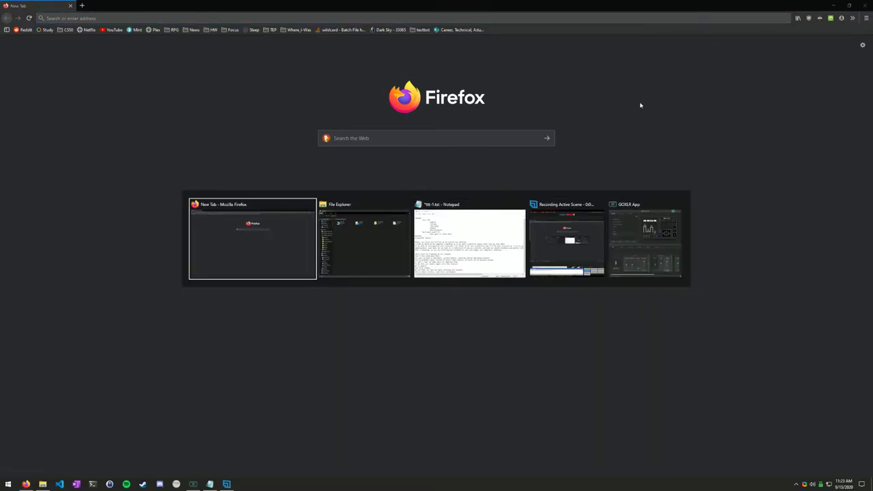
key(alt+Tab)
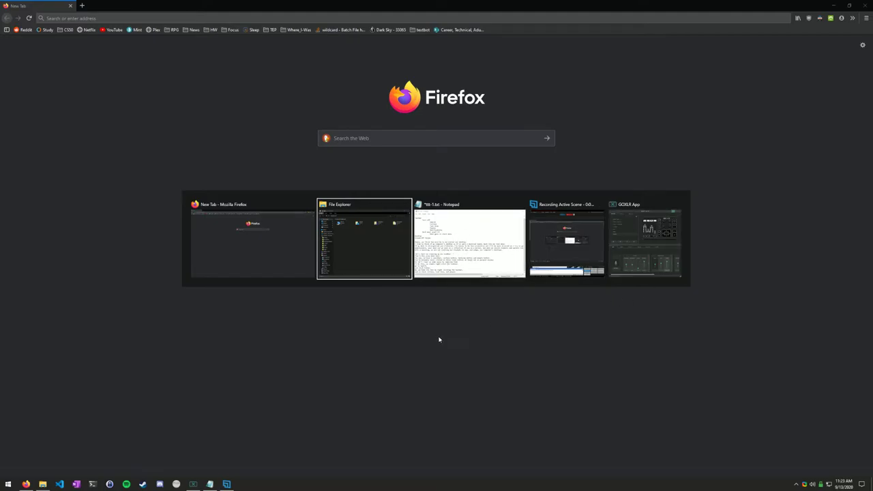
key(alt+Tab)
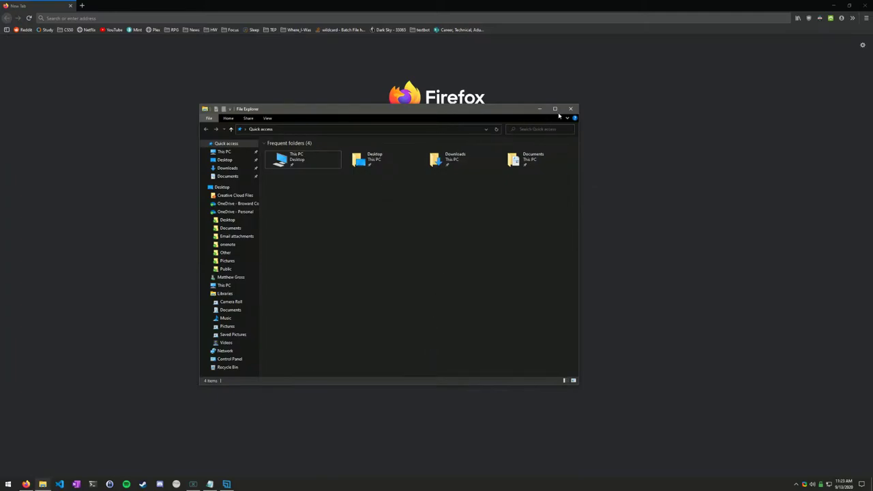
key(alt+Tab)
key(alt+Tab)
key(alt+Tab)
key(alt+Tab)
click(570, 110)
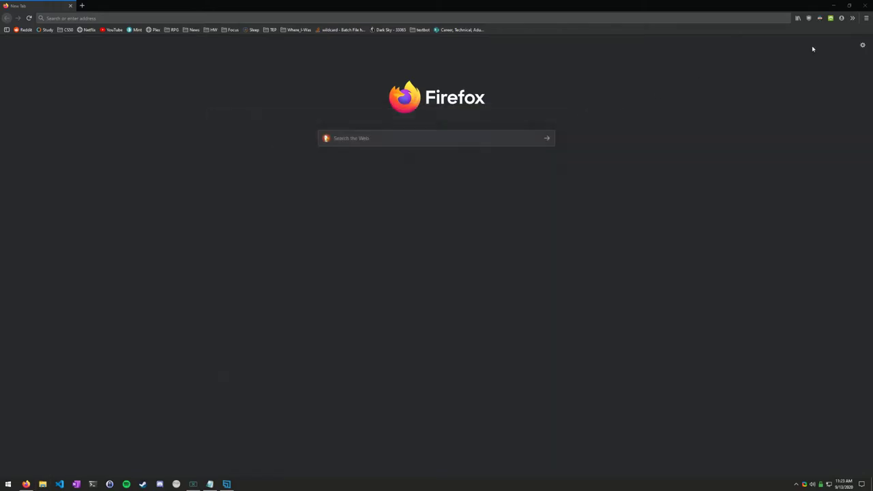
Step: Close Firefox, then search Start for 'solit' and dismiss the results
click(865, 5)
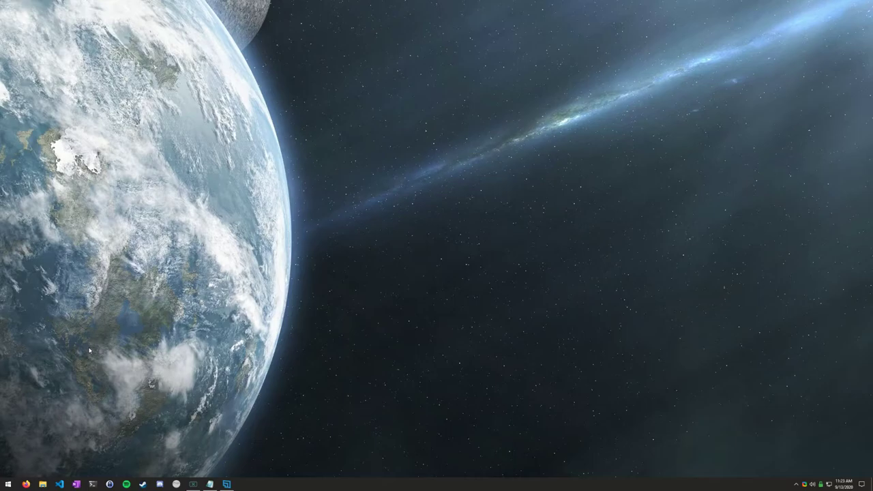
key(super)
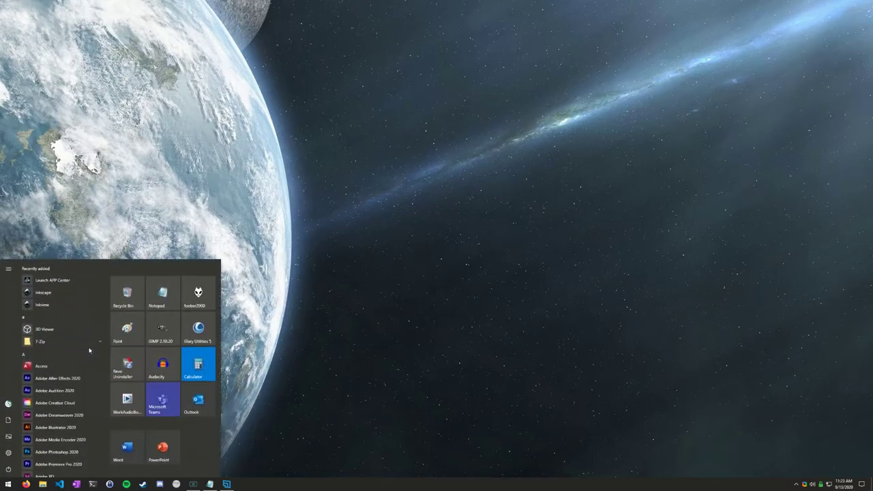
text(solit)
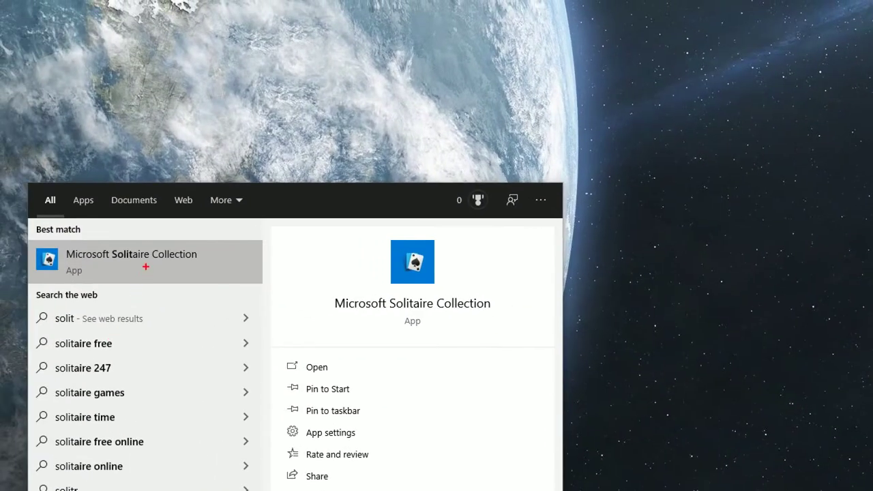
drag(85, 286, 65, 283)
mouse_move(129, 226)
mouse_down()
mouse_move(29, 242)
mouse_move(52, 279)
mouse_move(240, 288)
mouse_move(152, 223)
mouse_up()
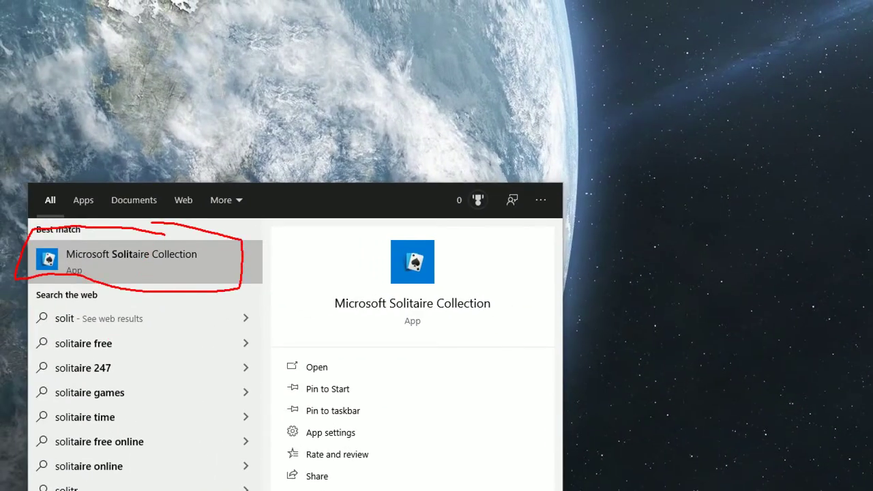
key(Escape)
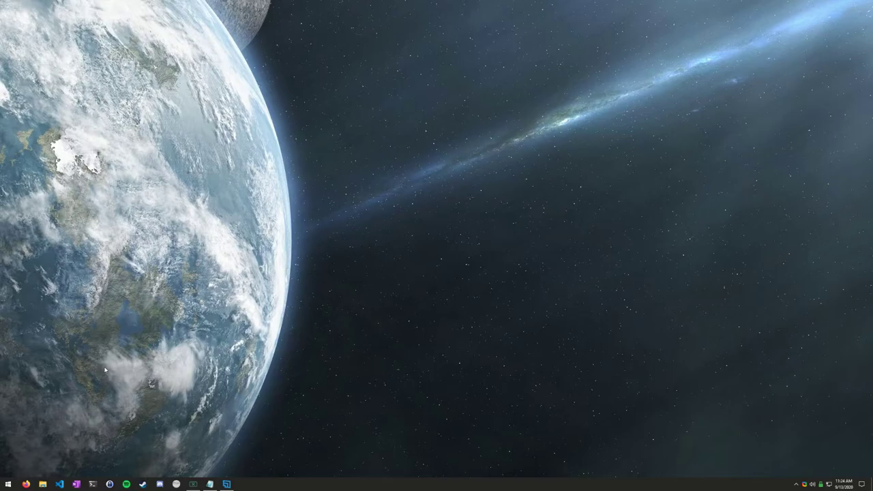
Step: Search Start for 'note' and dismiss the results without launching Notepad
key(super)
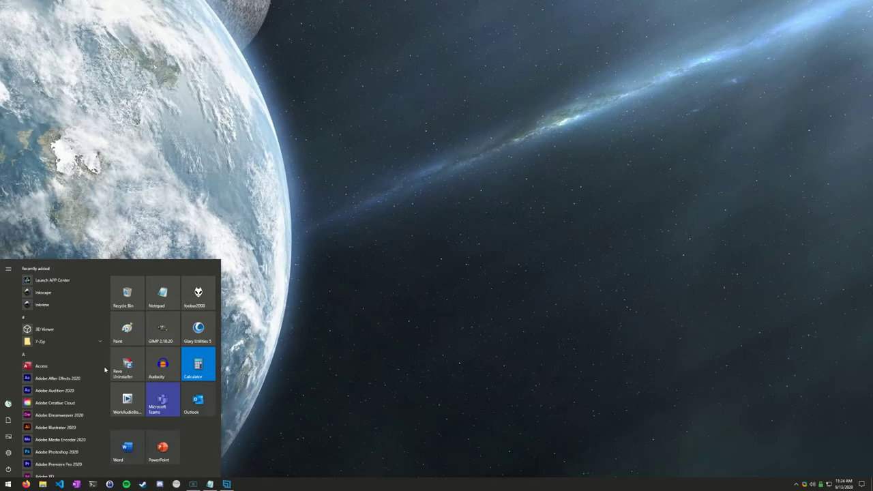
text(note)
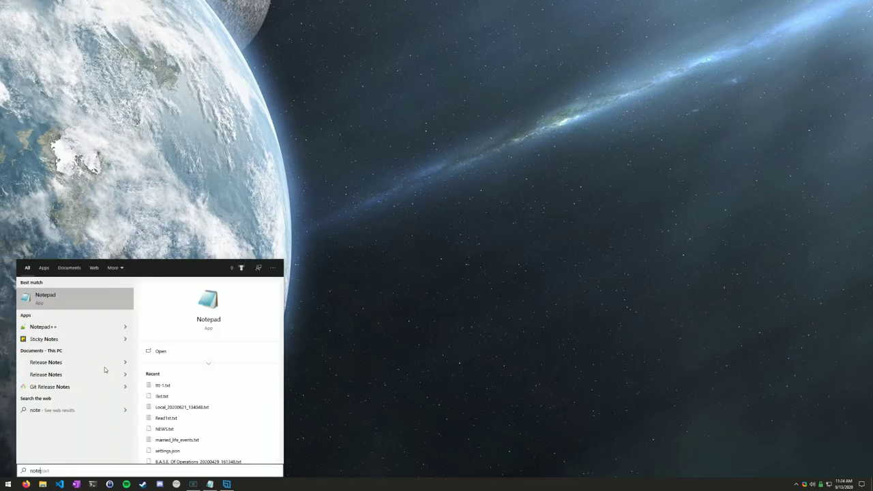
click(389, 246)
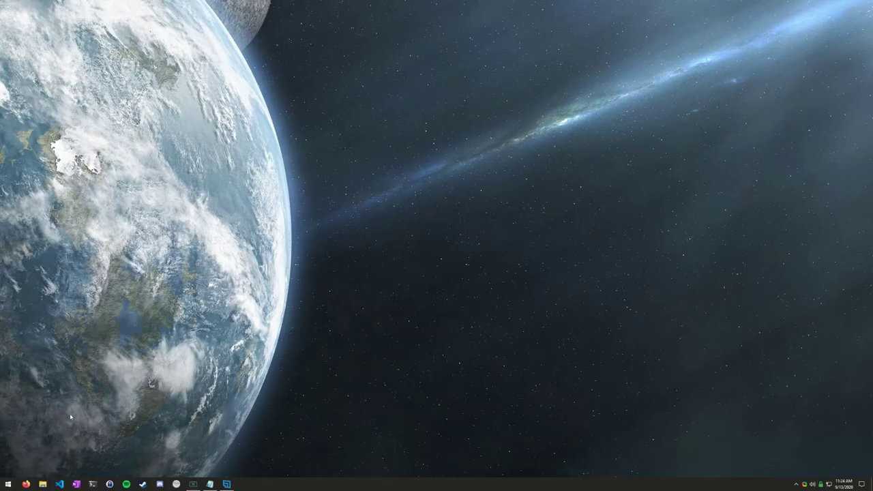
key(super)
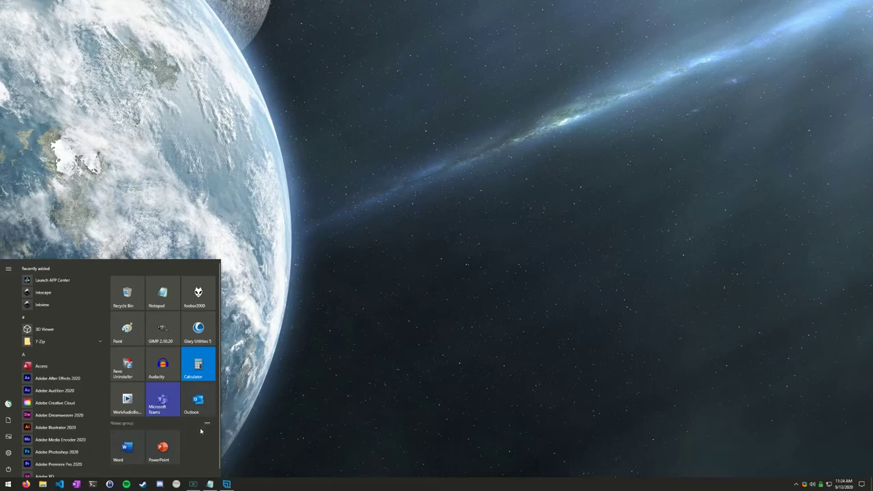
right_click(126, 294)
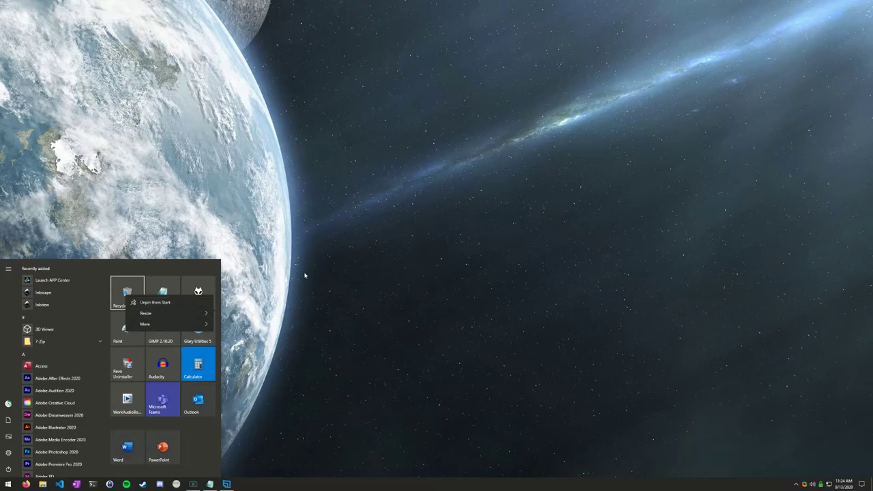
key(Escape)
scroll(74, 382, down, 2)
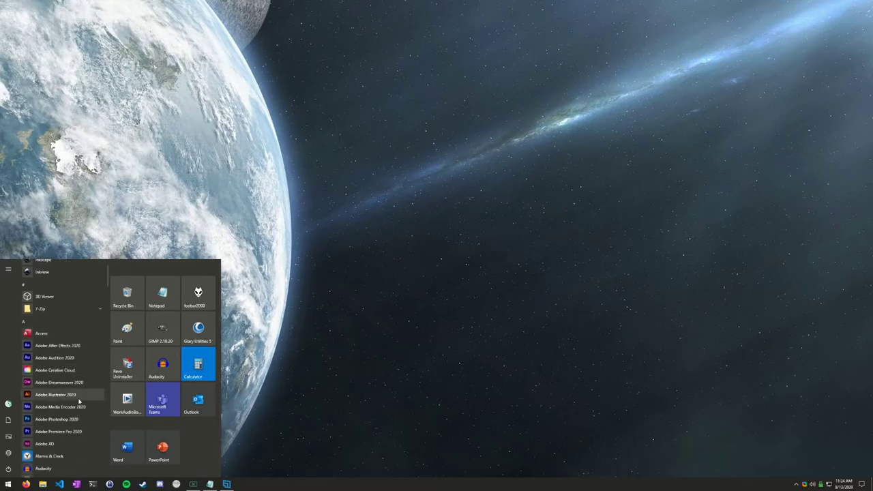
scroll(70, 379, down, 1)
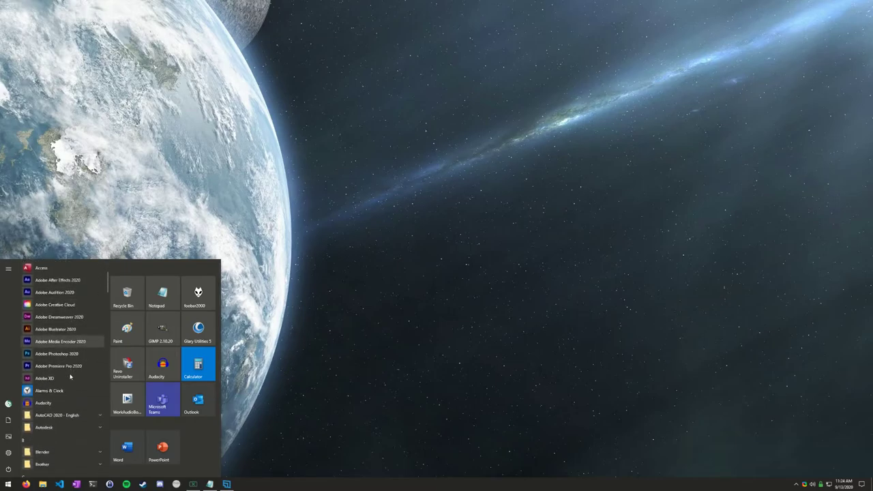
scroll(73, 372, up, 1)
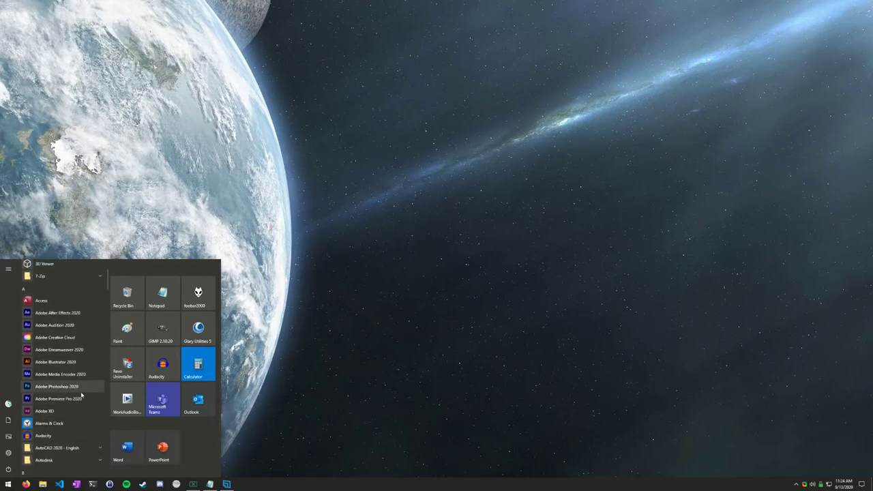
right_click(65, 386)
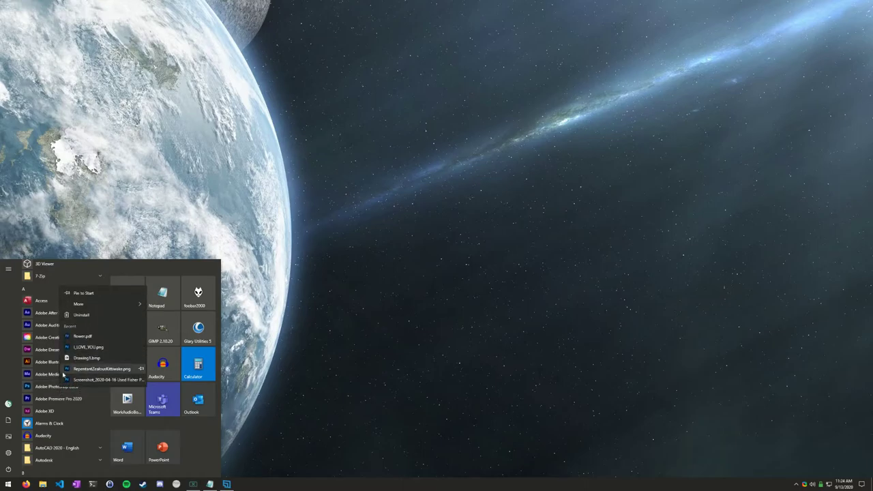
click(90, 295)
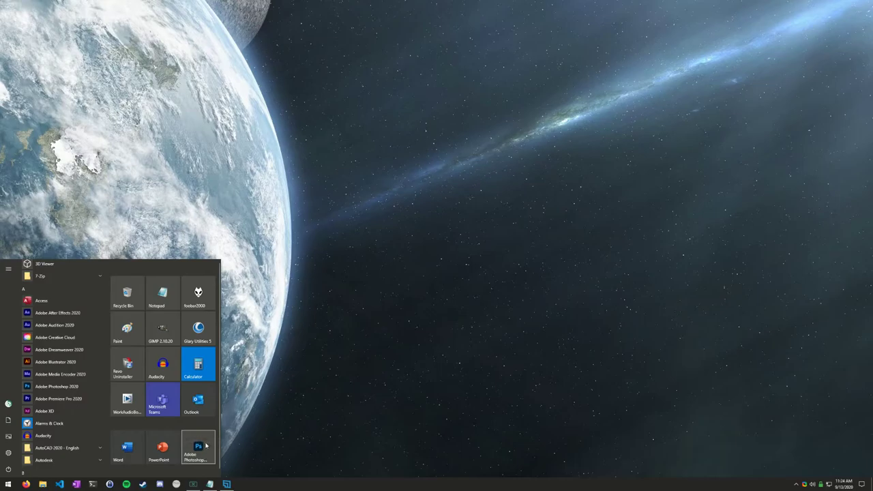
right_click(203, 458)
click(240, 339)
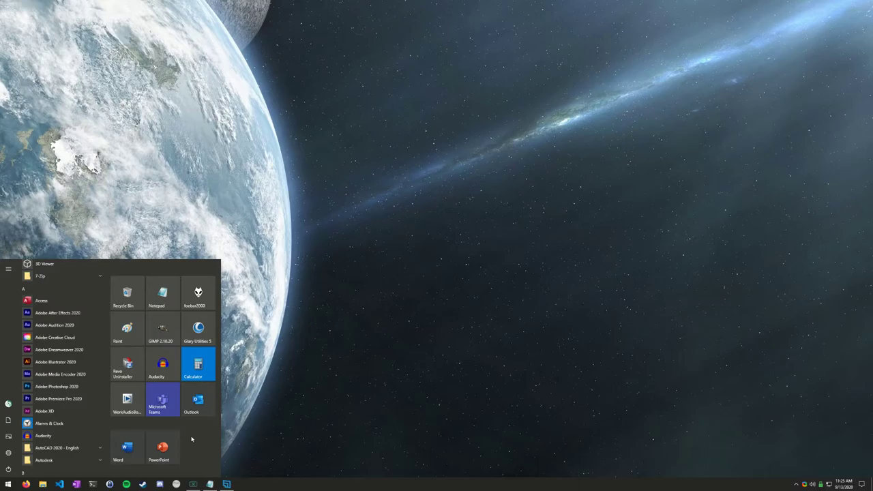
text(xobx)
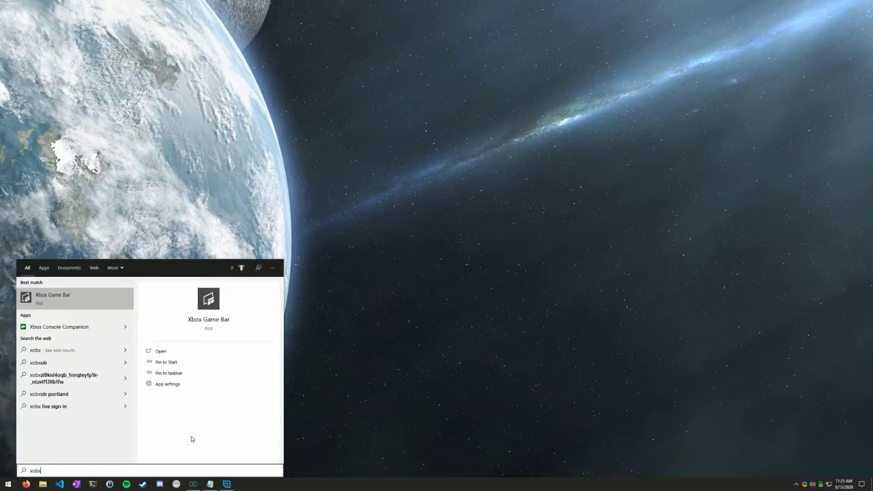
right_click(85, 305)
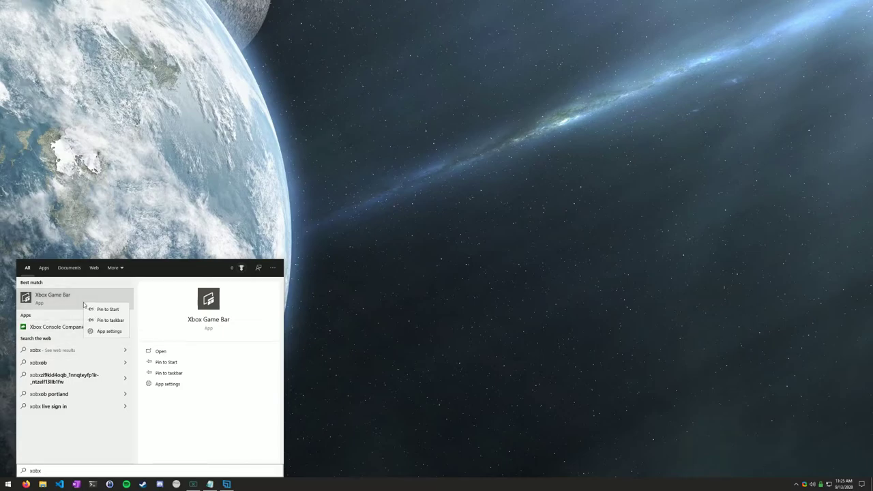
click(118, 311)
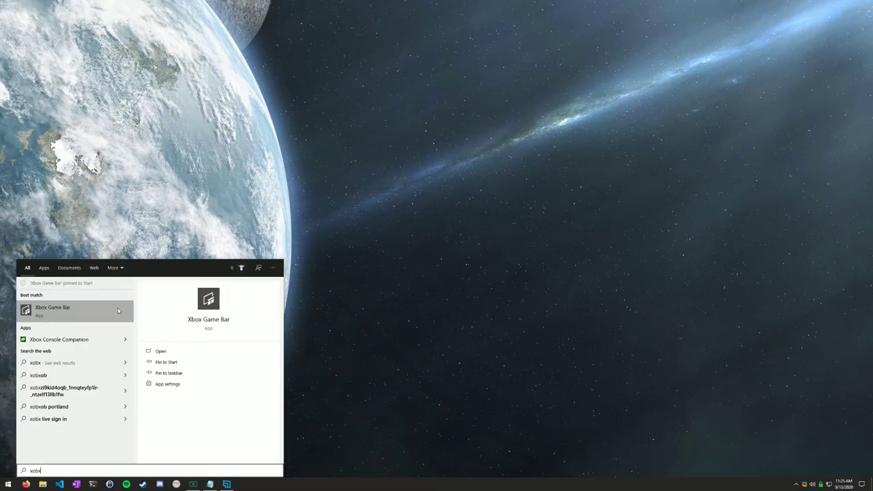
click(289, 318)
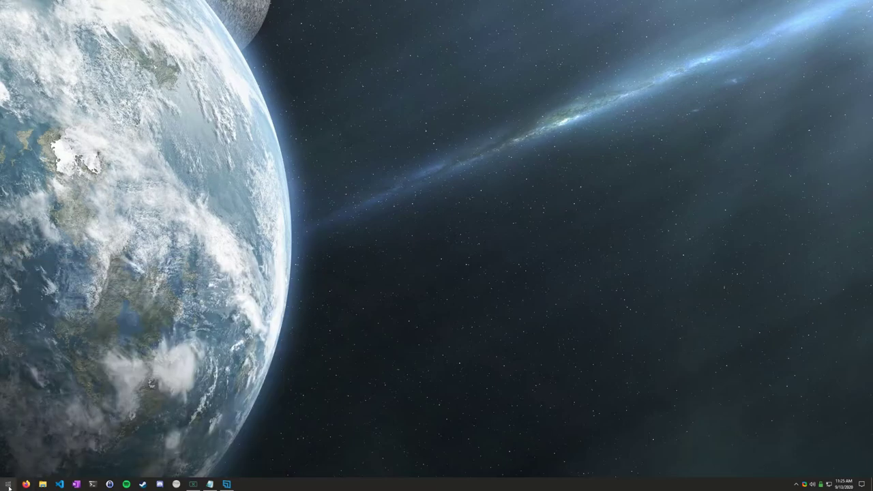
key(super)
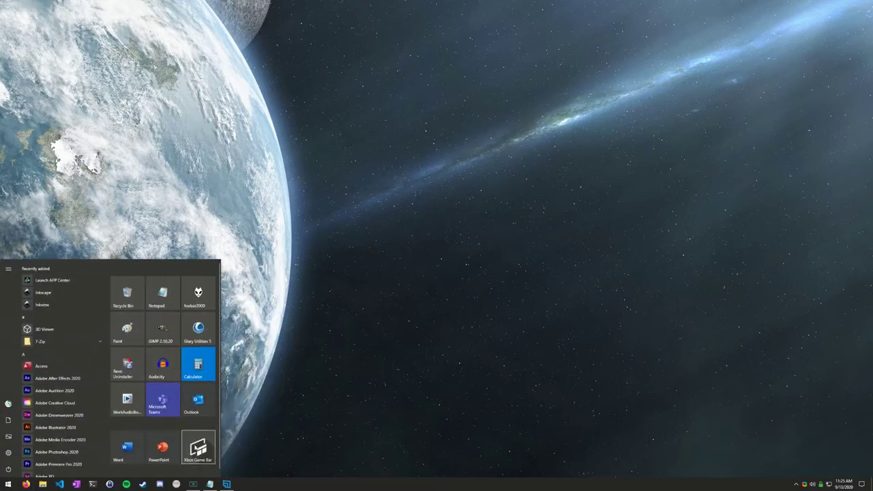
right_click(199, 448)
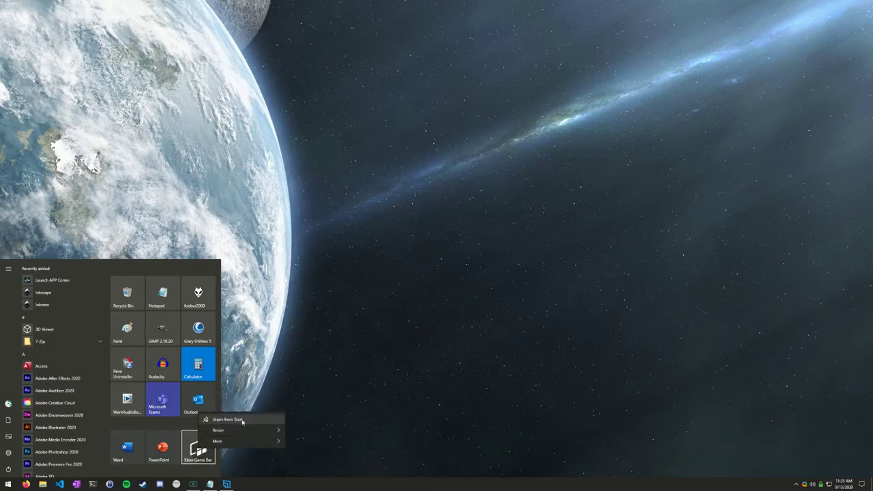
click(252, 422)
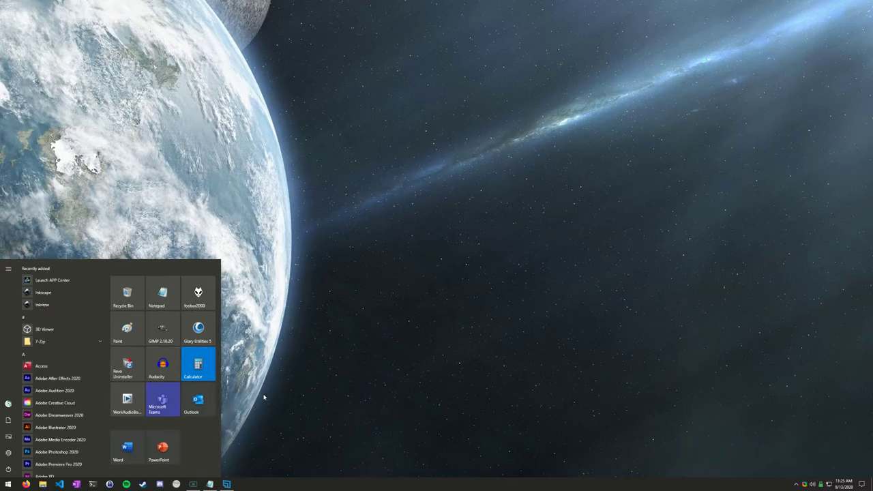
Step: Dismiss the Start menu by clicking an empty spot on the desktop
click(365, 344)
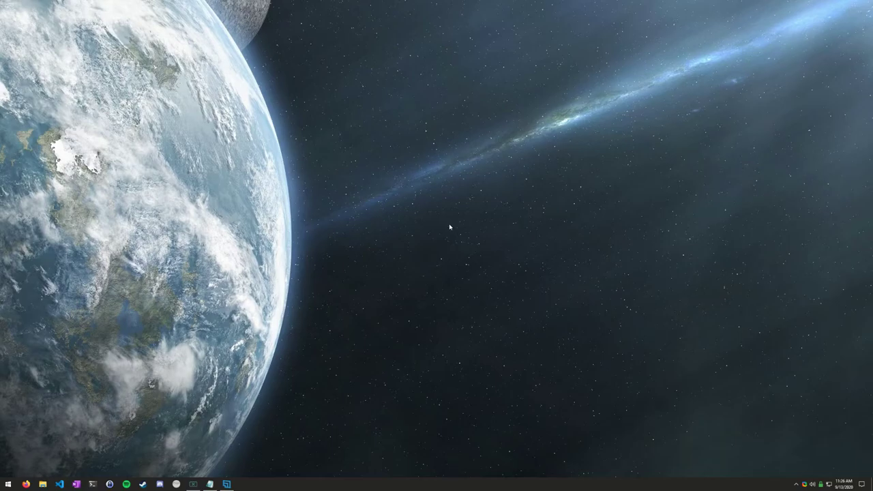
Step: Set the earth picture as wallpaper with the Span fit, then minimize Settings
right_click(299, 253)
click(273, 353)
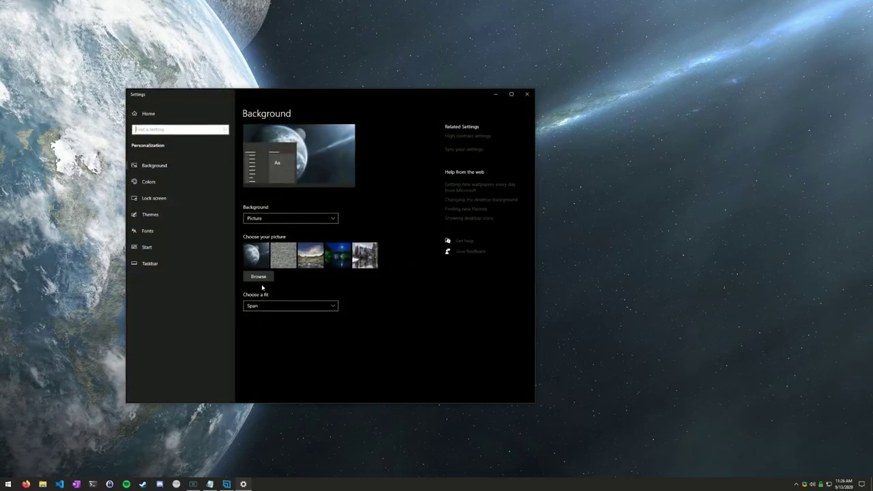
click(270, 280)
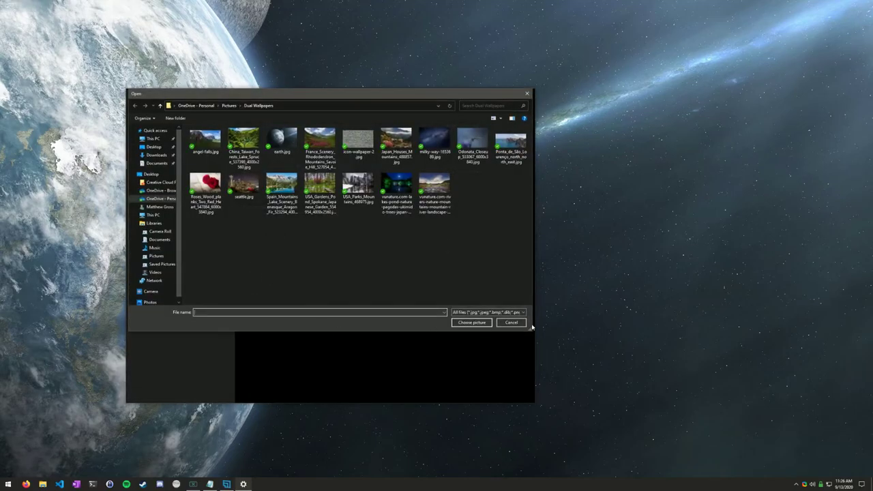
click(512, 323)
click(282, 256)
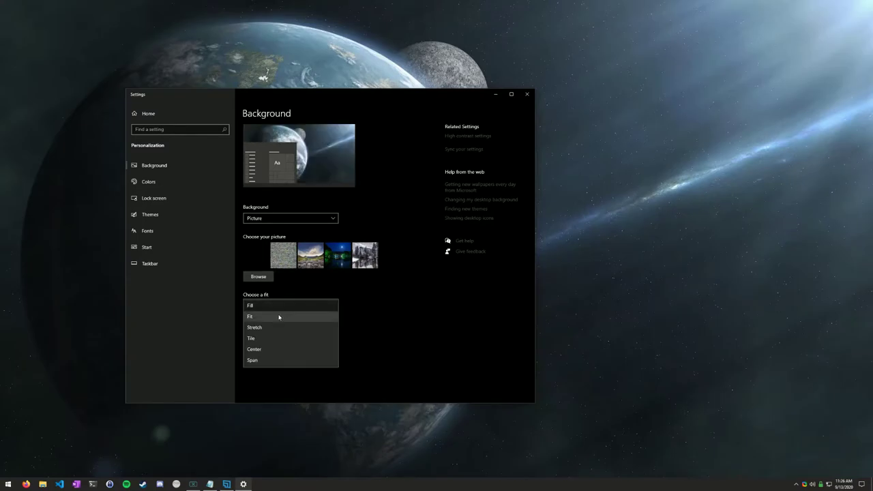
click(281, 359)
click(495, 94)
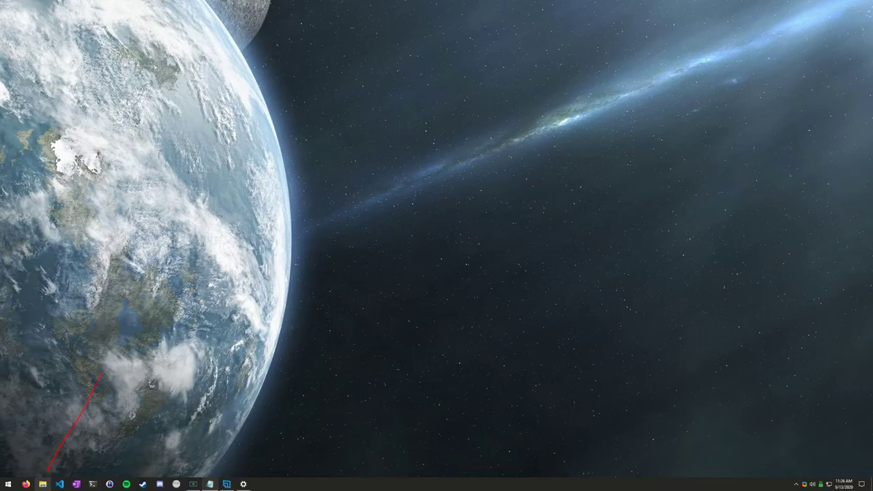
Step: Launch File Explorer from the taskbar and open the Documents folder
drag(48, 470, 73, 454)
click(42, 484)
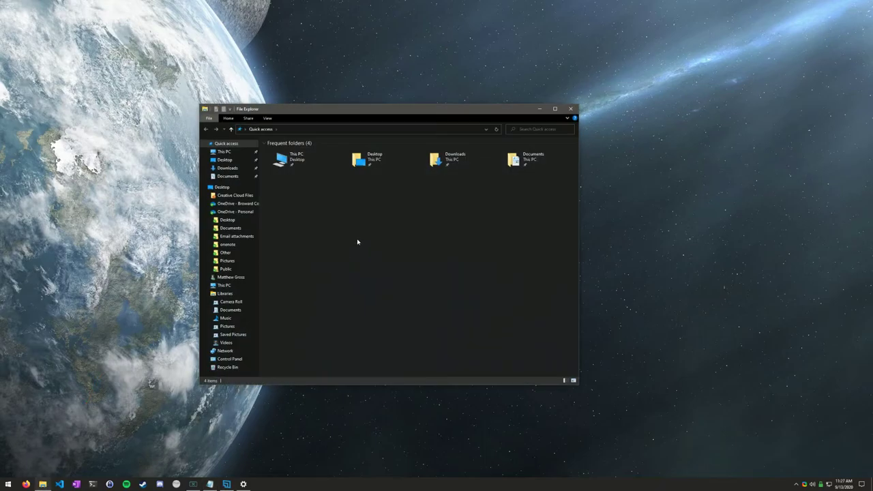
double_click(539, 158)
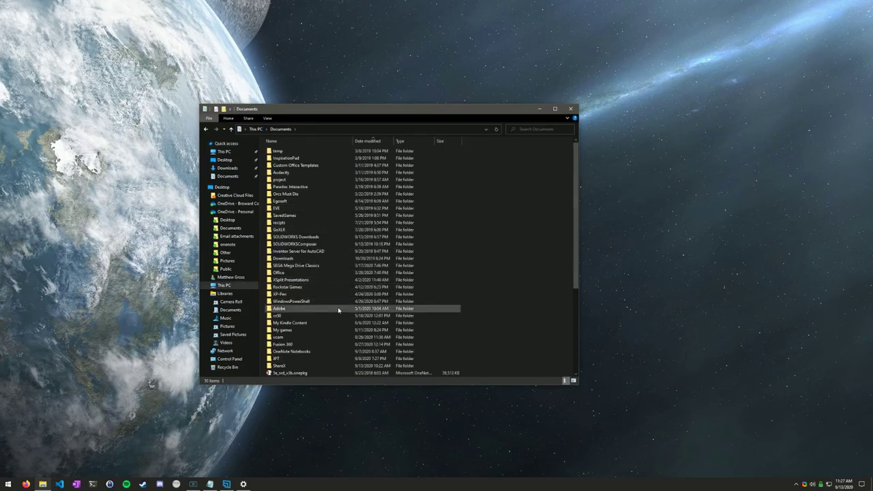
Step: Open the JPT folder, then Period 1 with its IEPs, Lesson Plans and PowerPoints folders
click(346, 359)
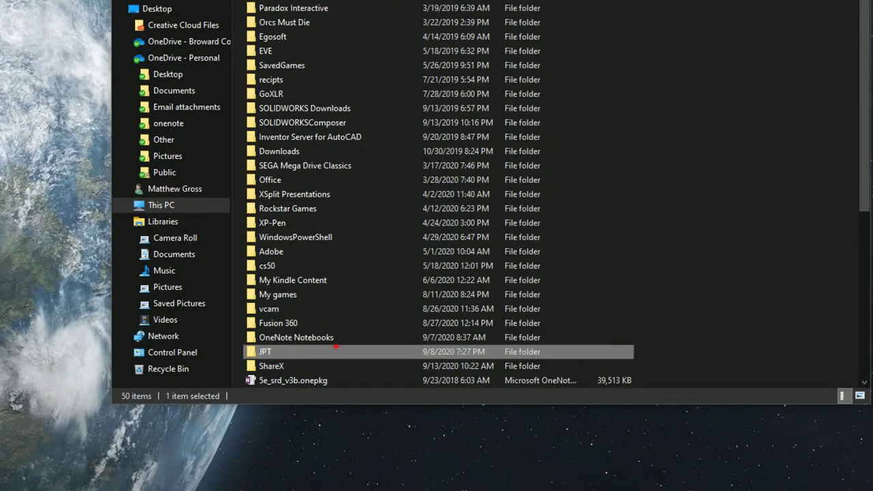
drag(292, 354, 360, 351)
mouse_move(301, 354)
mouse_down()
mouse_move(311, 345)
mouse_move(306, 365)
mouse_up()
key(Escape)
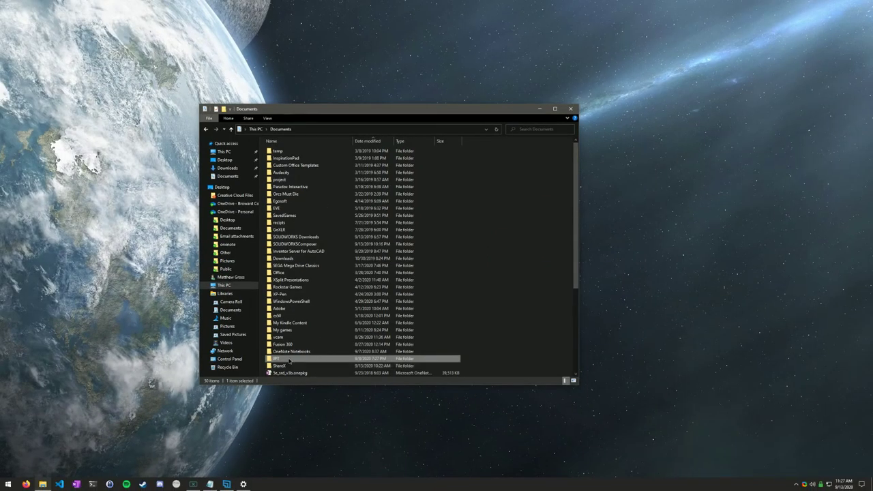
double_click(289, 360)
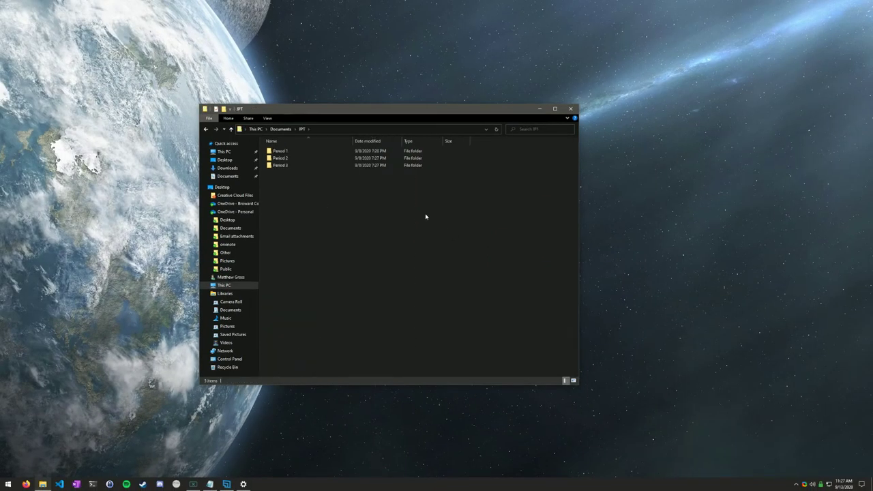
double_click(296, 153)
Step: Close the Period 1 File Explorer window, leaving only the earth-wallpaper desktop and taskbar
click(572, 109)
click(571, 108)
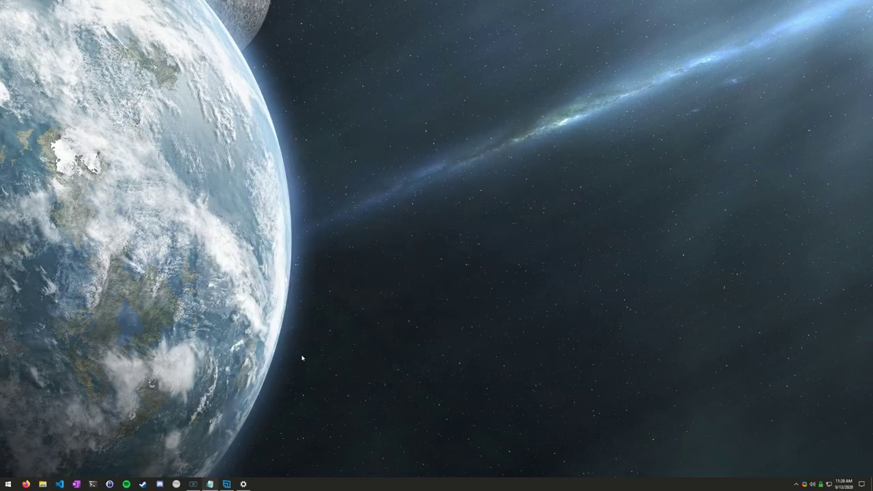